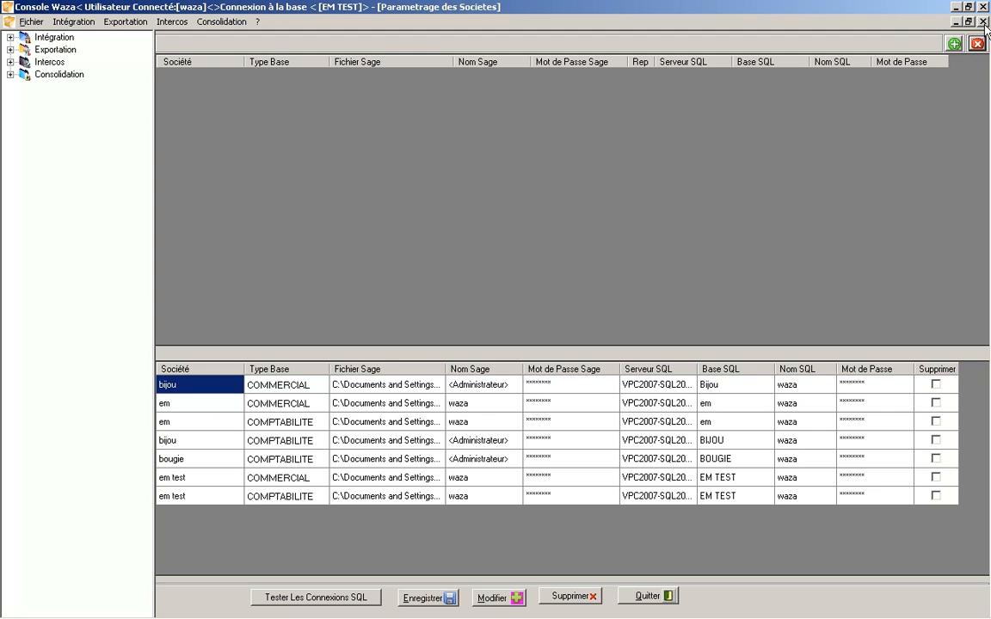
# Close the company settings and look through the commercial integration functions, including Mouvement Transfert and Modification BL
pyautogui.click(977, 40)
pyautogui.click(59, 23)
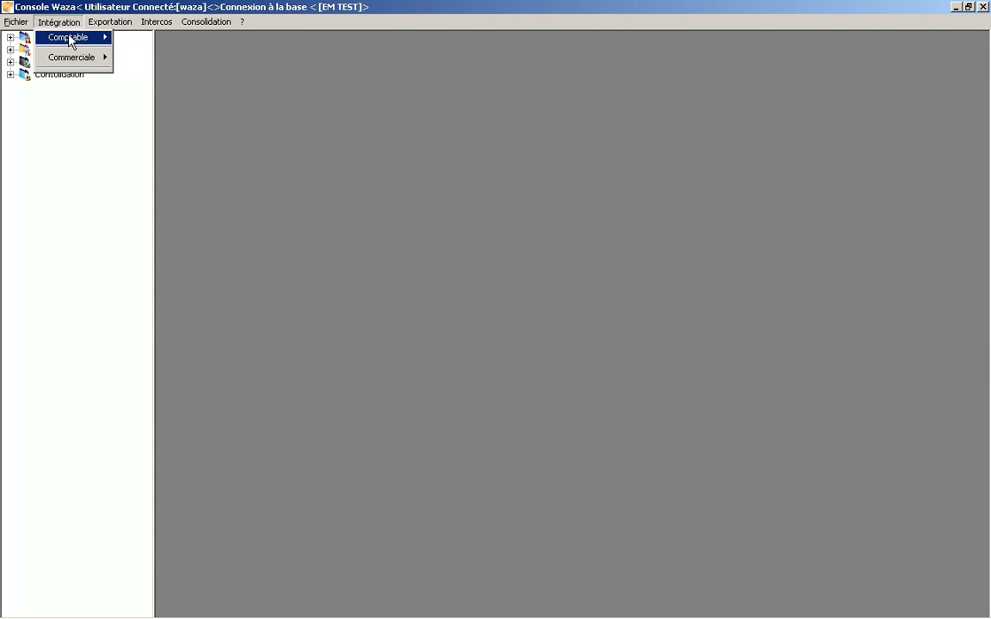
pyautogui.moveTo(71, 38)
pyautogui.moveTo(117, 46)
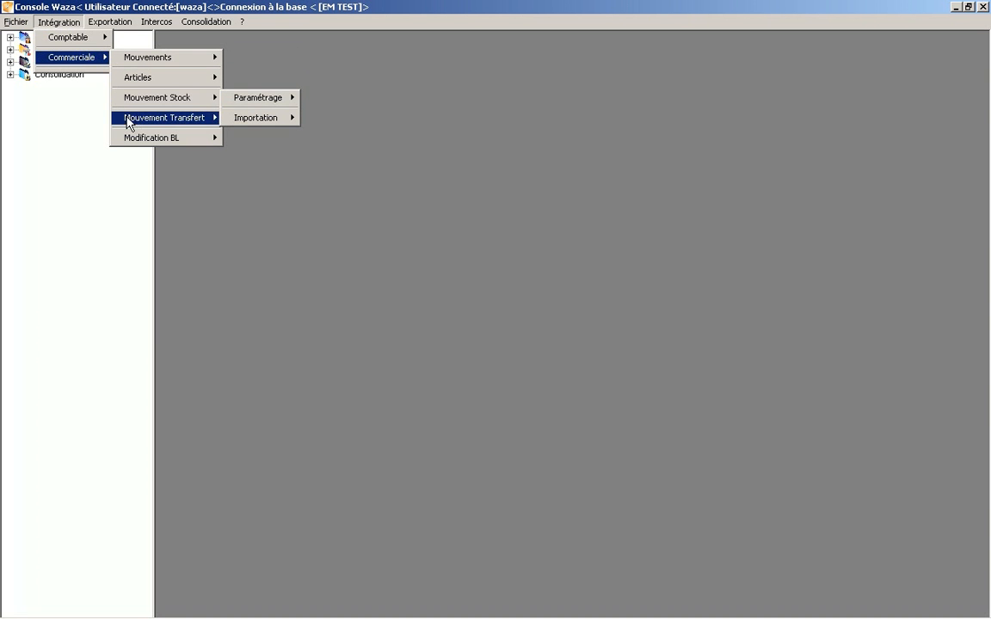
pyautogui.moveTo(129, 126)
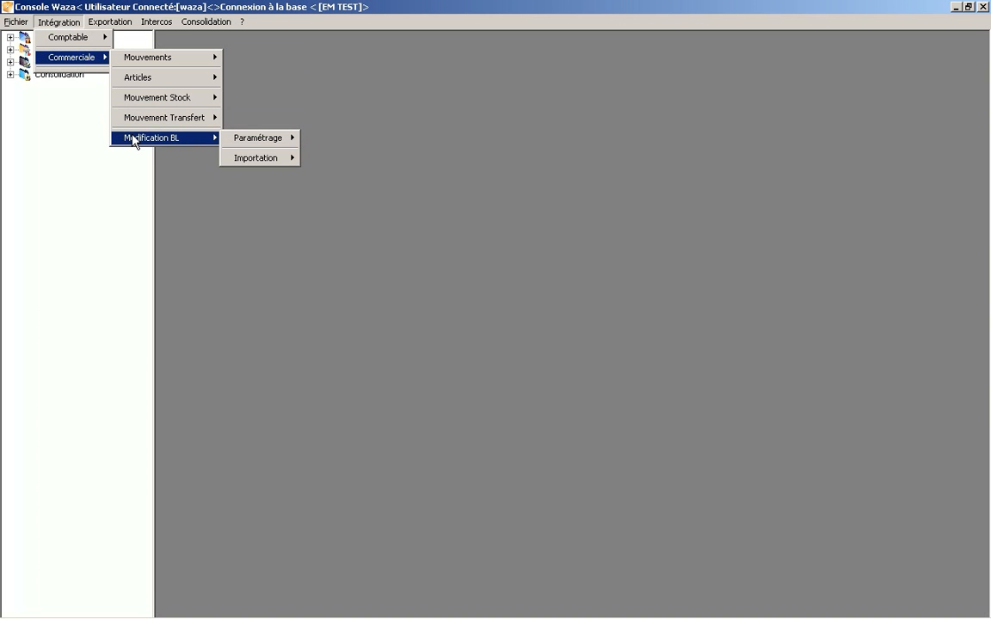
pyautogui.moveTo(120, 22)
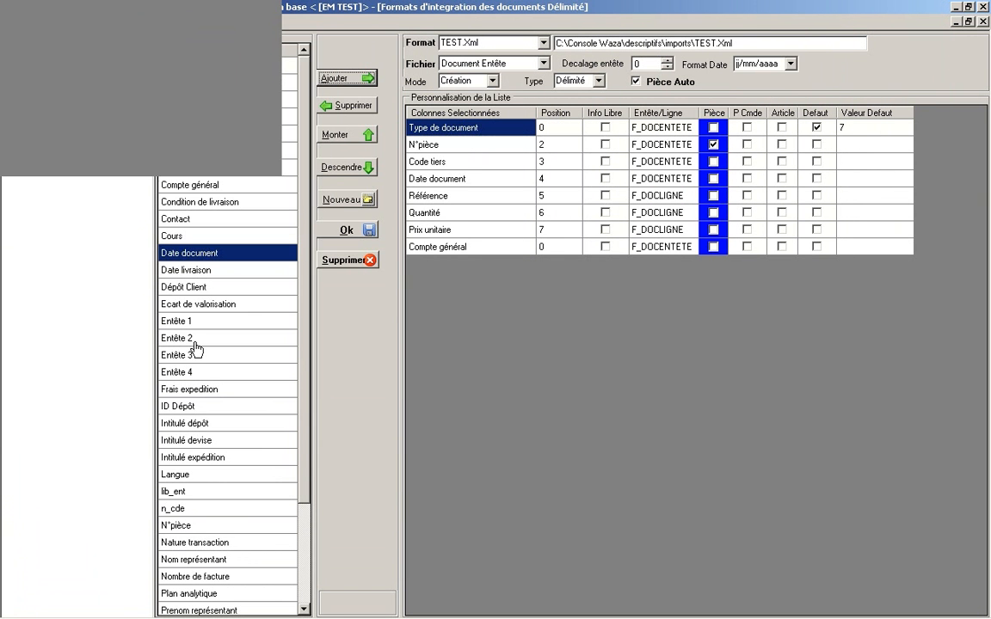
# Add the header columns Dépôt Client and Frais expedition to the selected columns of the TEST.Xml format
pyautogui.click(241, 289)
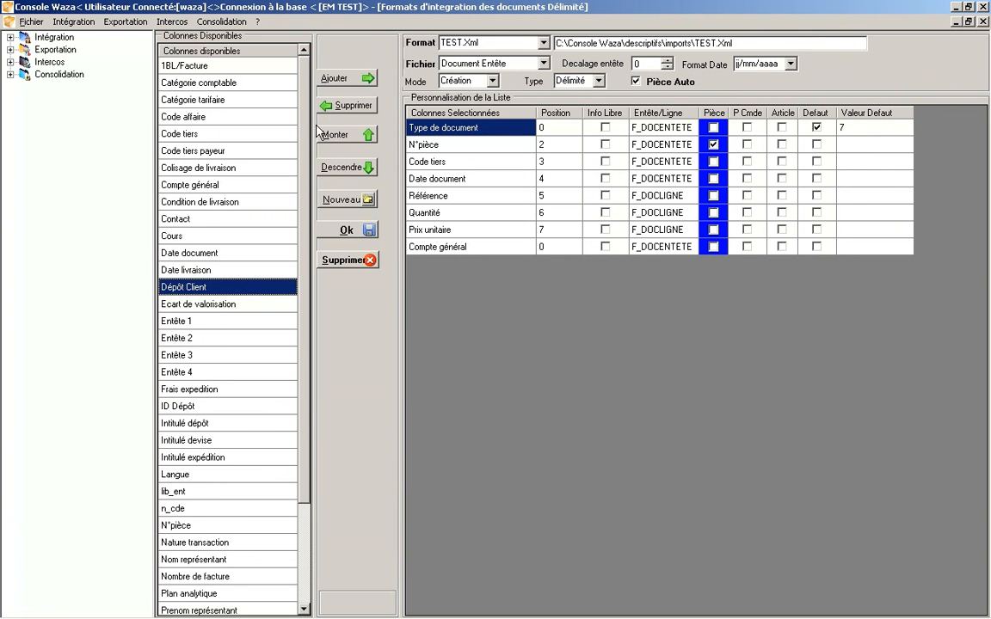
pyautogui.click(322, 77)
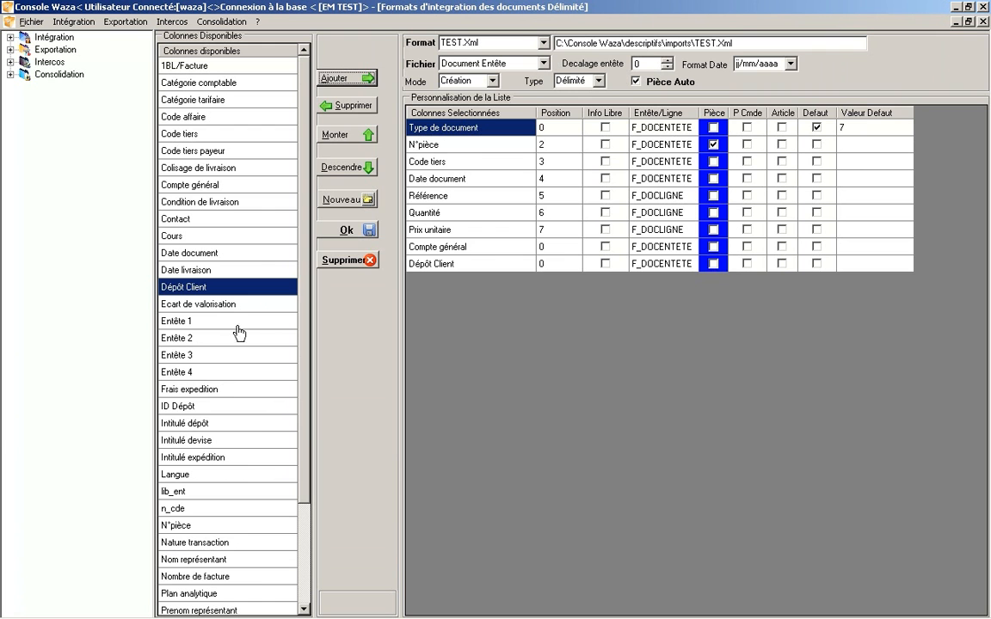
pyautogui.click(210, 390)
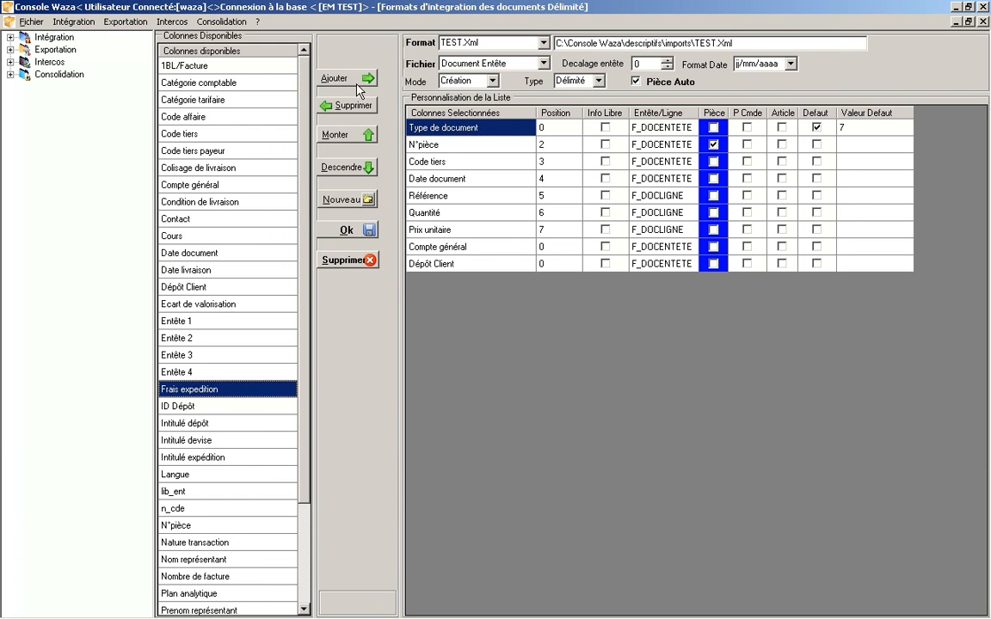
pyautogui.click(328, 79)
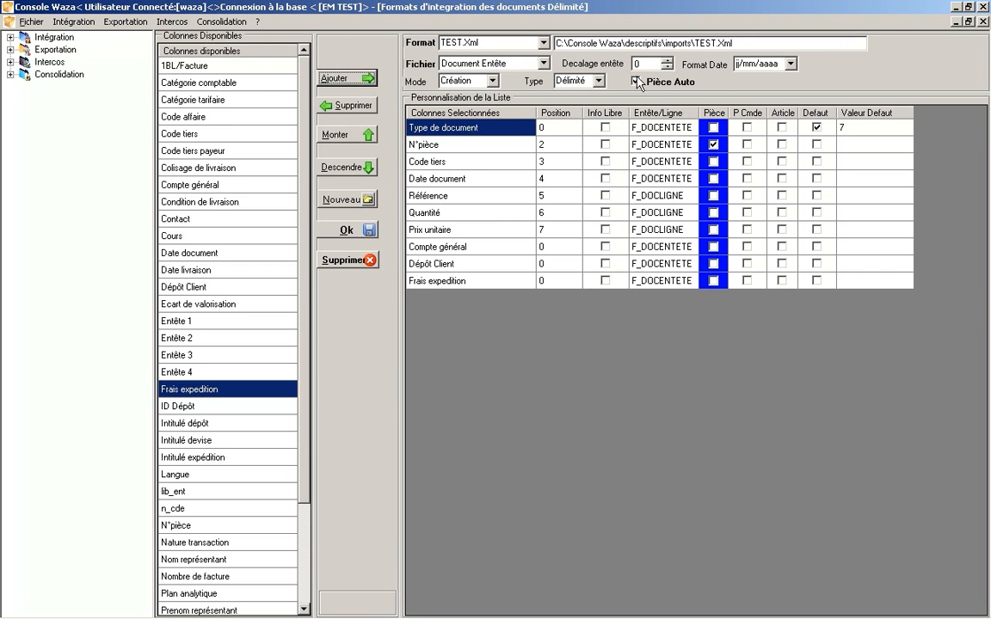
# Switch the available columns to Document Ligne and add N°Serielot and Poids net to the format
pyautogui.click(543, 64)
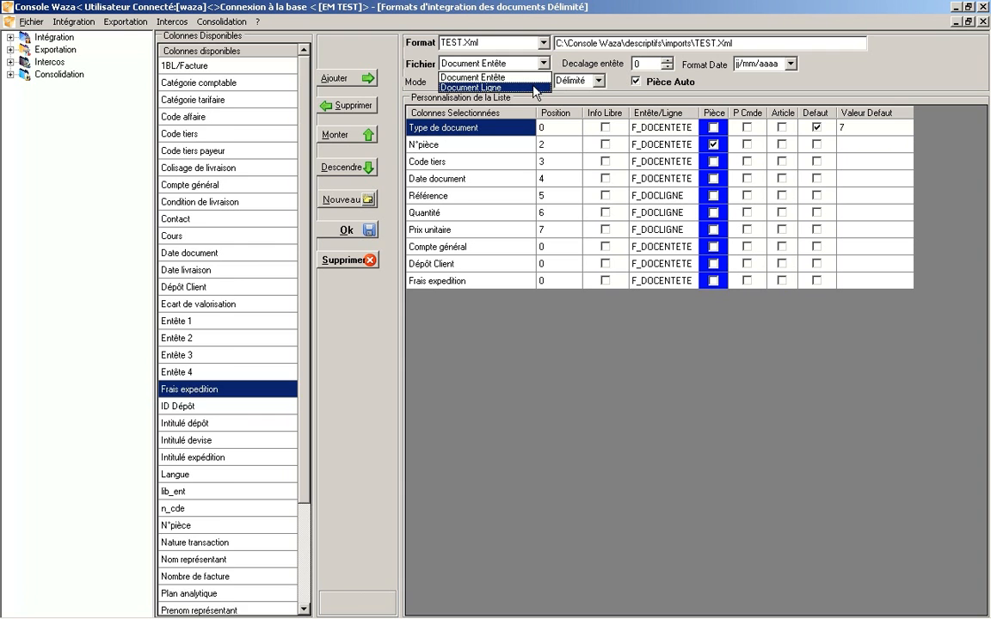
pyautogui.click(481, 87)
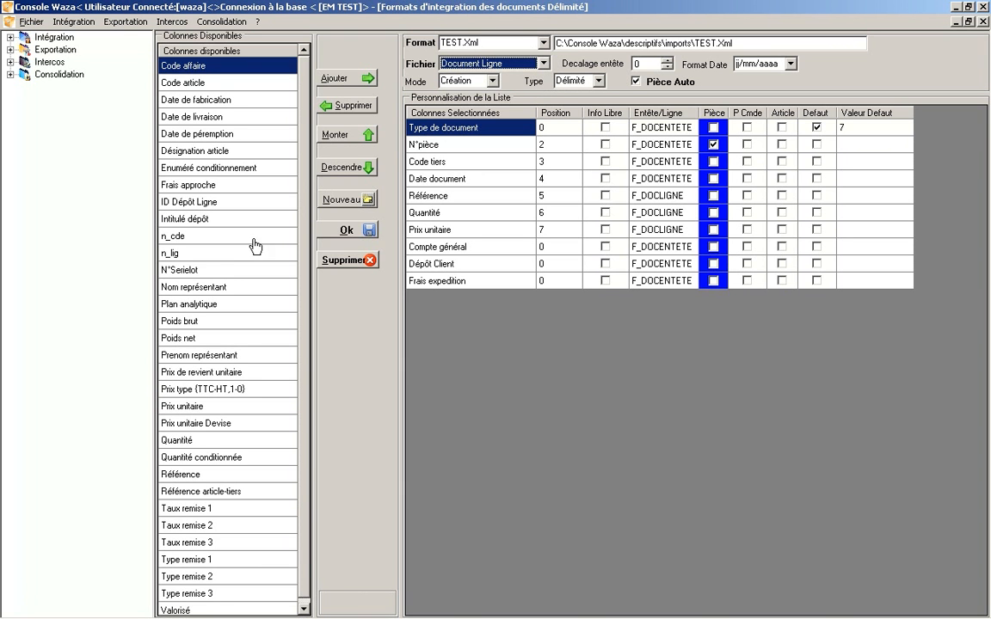
pyautogui.click(225, 272)
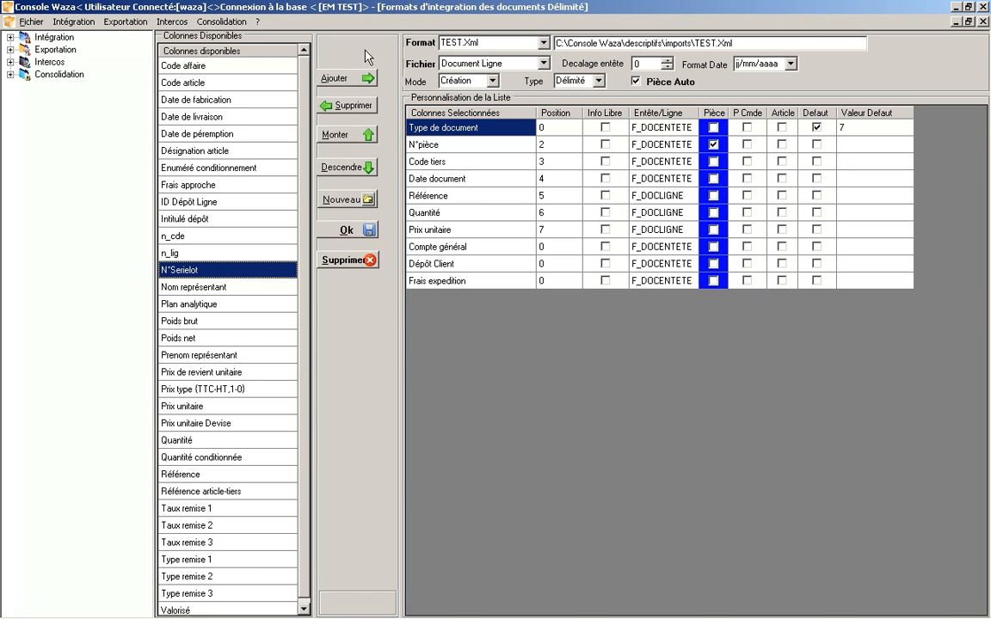
pyautogui.click(343, 78)
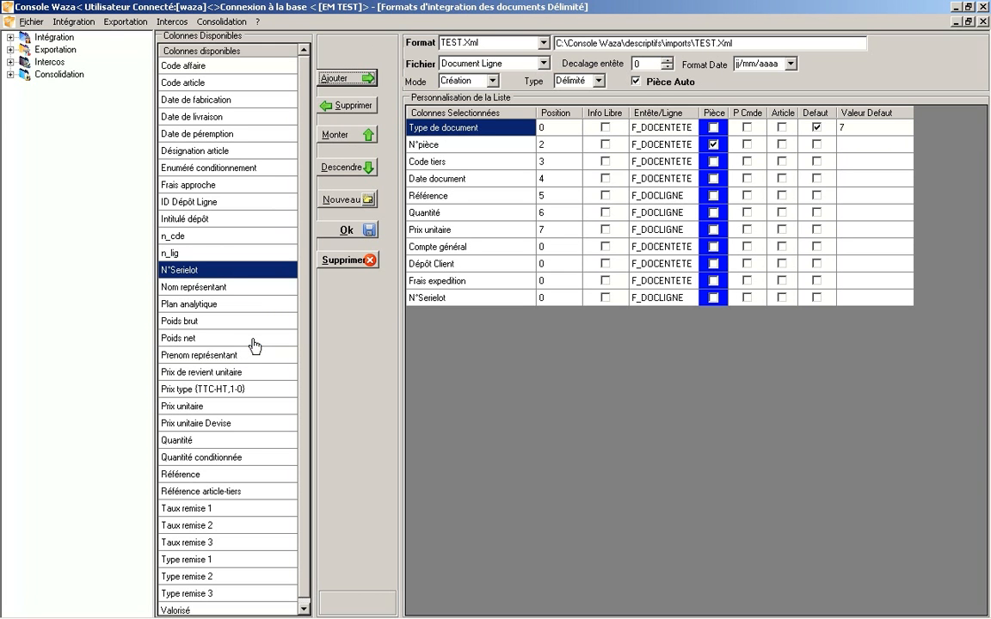
pyautogui.click(225, 338)
pyautogui.click(325, 79)
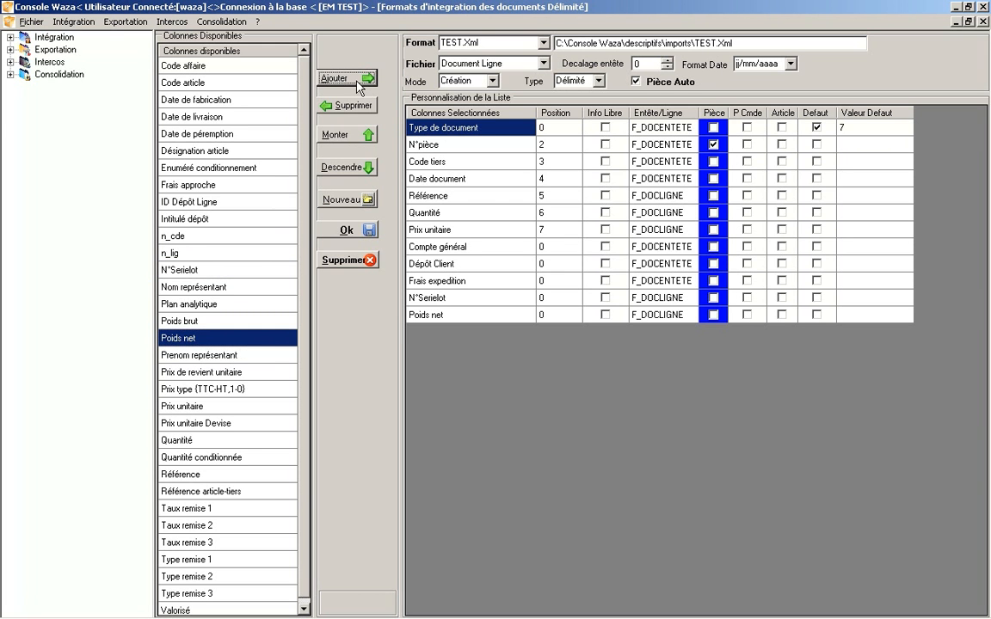
# Set the positions of Compte général, Dépôt Client, Frais expedition, N°Serielot and Poids net to 8 through 12, and add the n_cde column
pyautogui.click(558, 248)
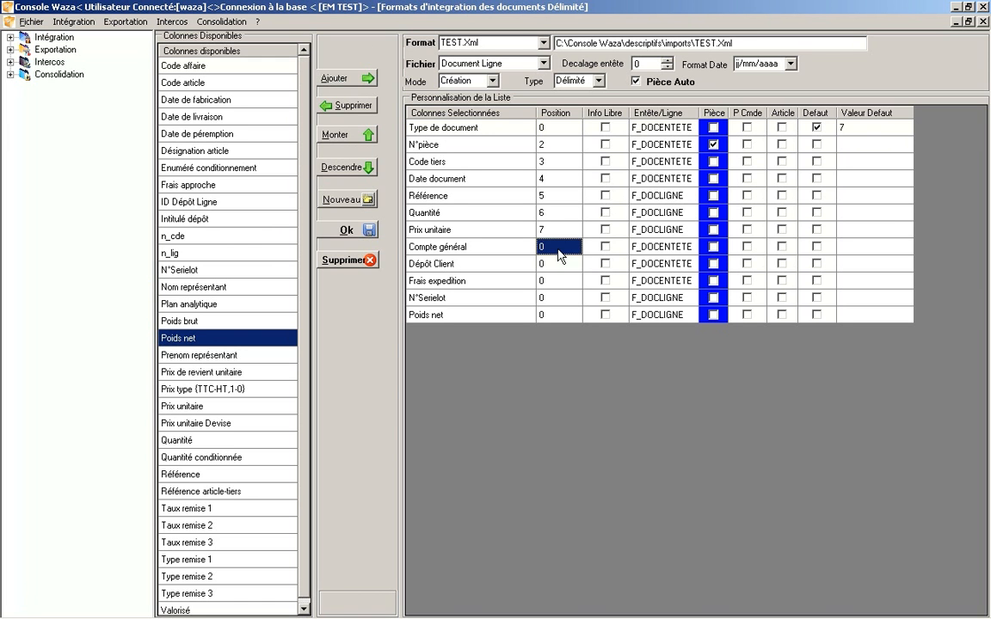
pyautogui.write('8')
pyautogui.press('Down')
pyautogui.write('9')
pyautogui.press('Down')
pyautogui.write('10')
pyautogui.press('Down')
pyautogui.write('11')
pyautogui.press('Down')
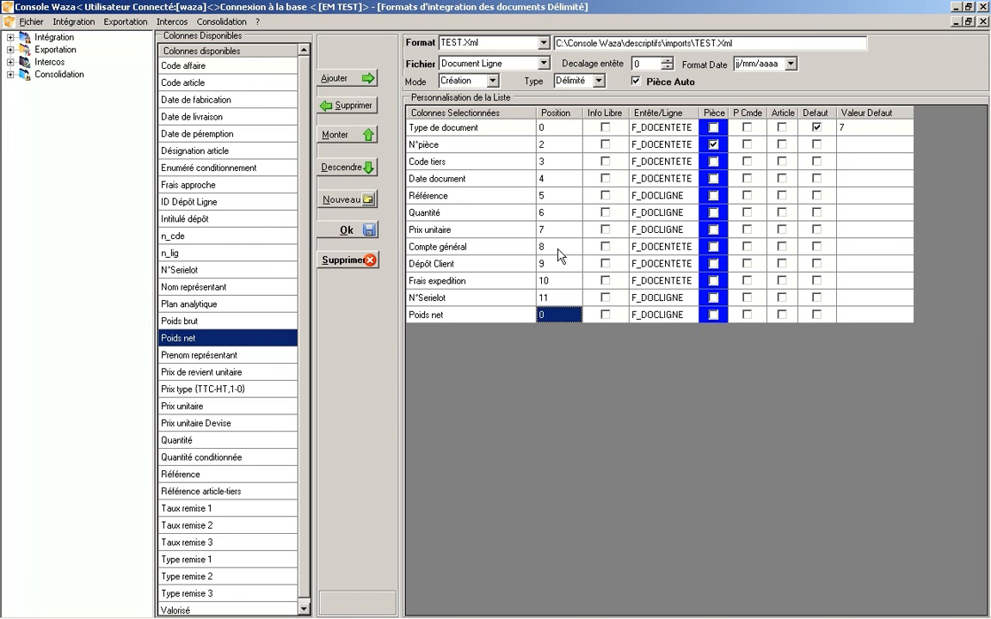
pyautogui.write('12')
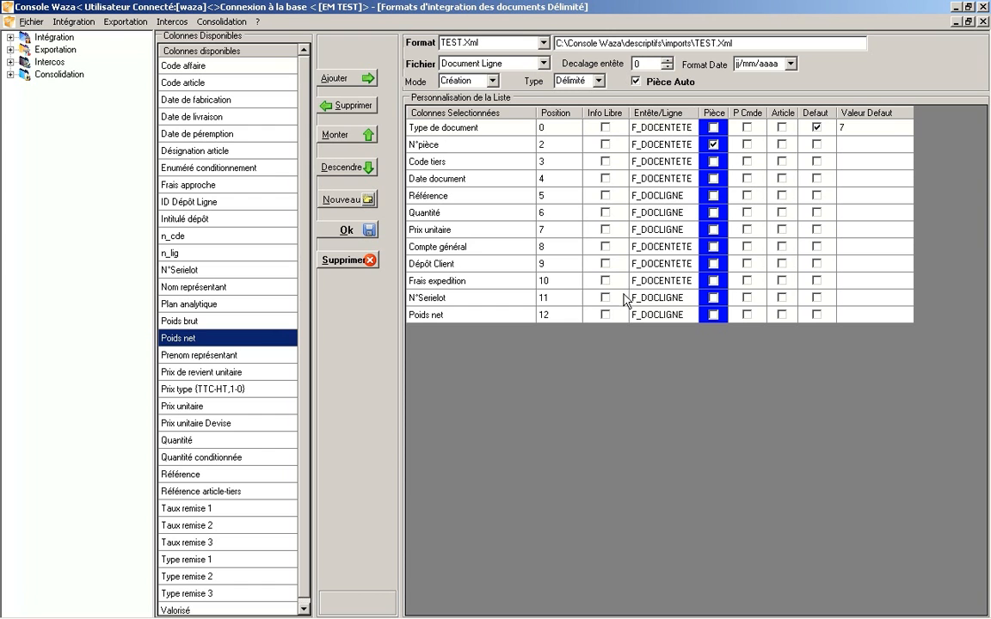
pyautogui.click(275, 235)
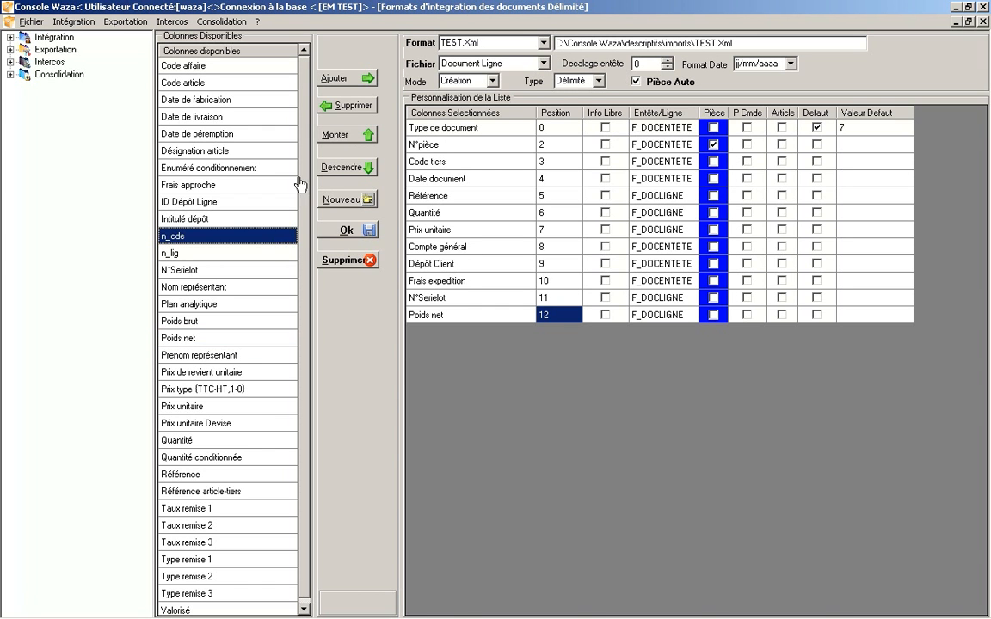
pyautogui.click(325, 77)
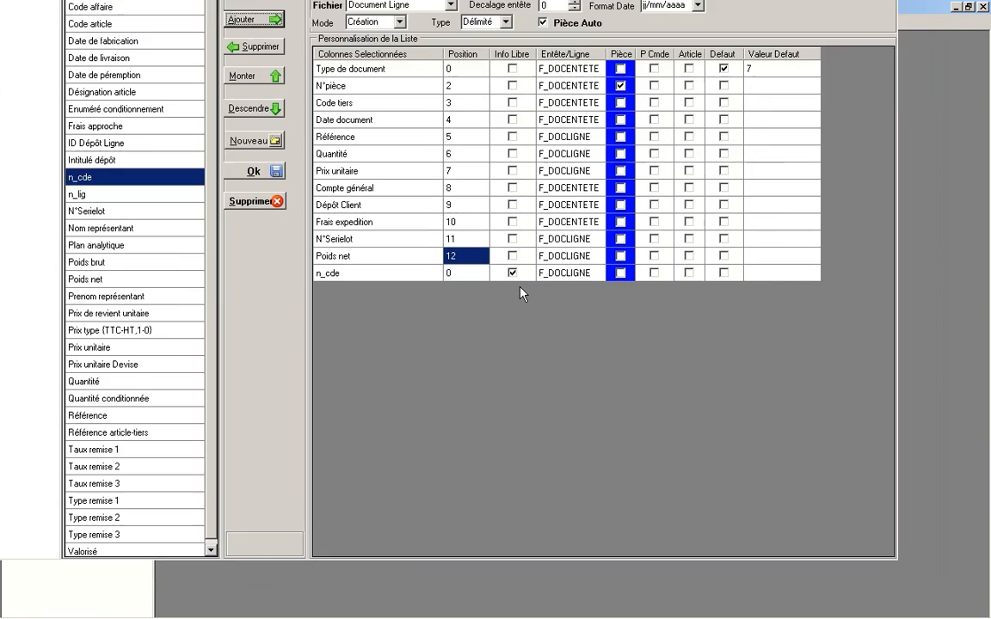
# Open the integration settings for commercial movements and add a new processing folder row
pyautogui.click(68, 24)
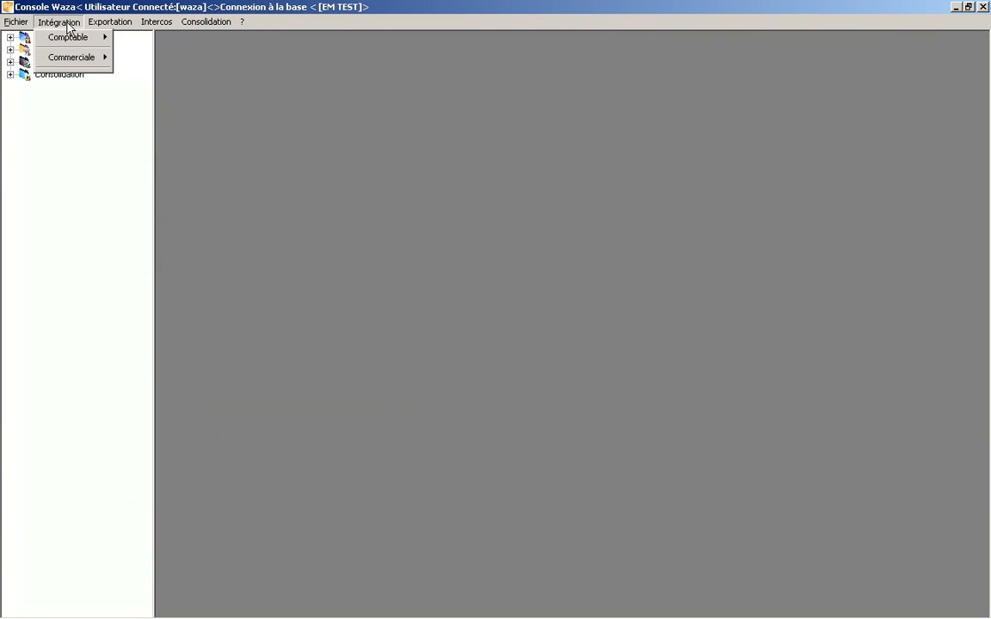
pyautogui.moveTo(95, 63)
pyautogui.moveTo(152, 62)
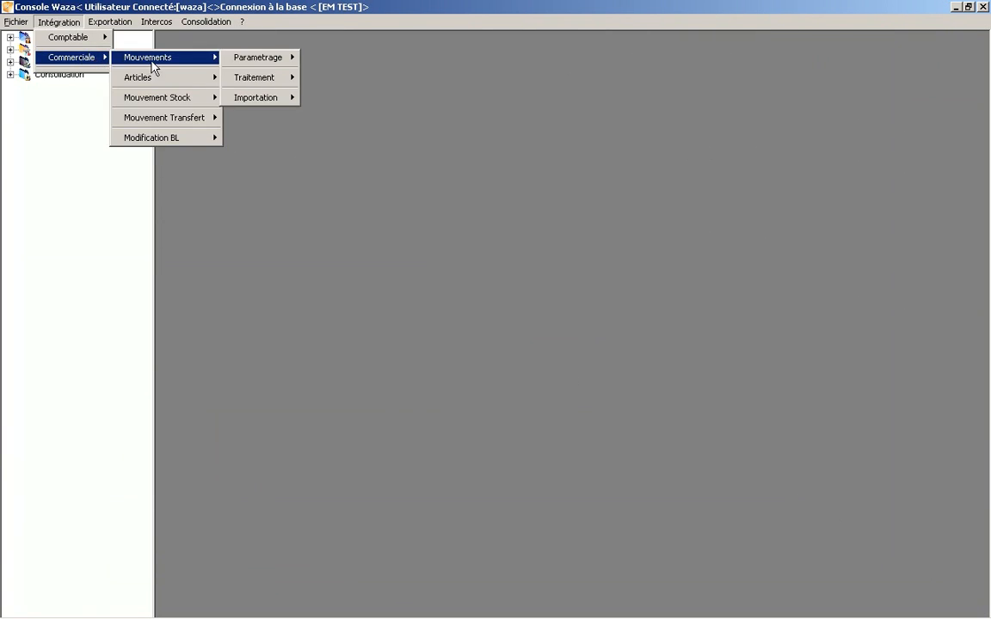
pyautogui.moveTo(271, 62)
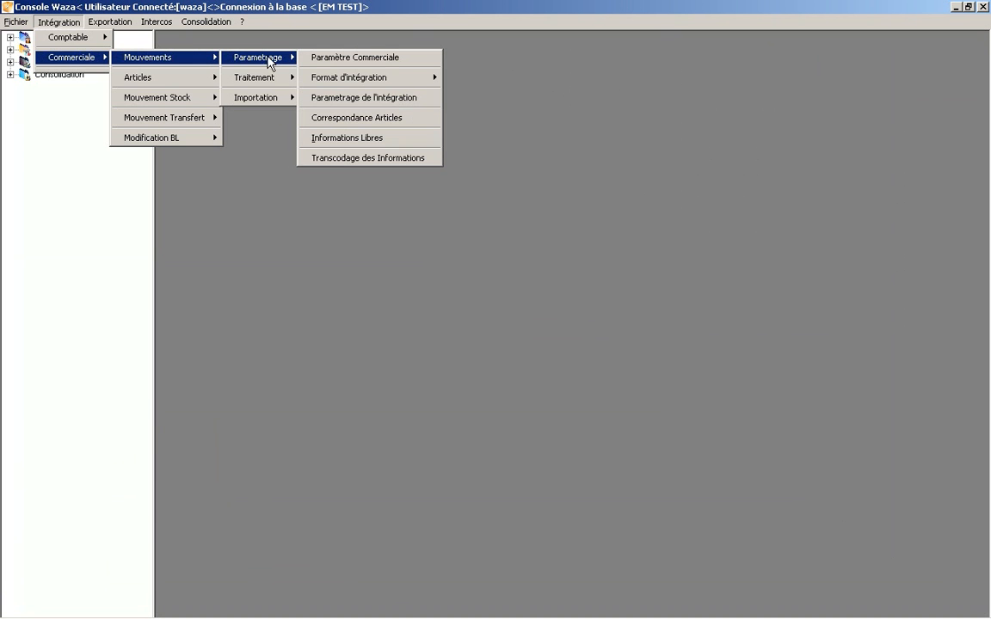
pyautogui.click(420, 98)
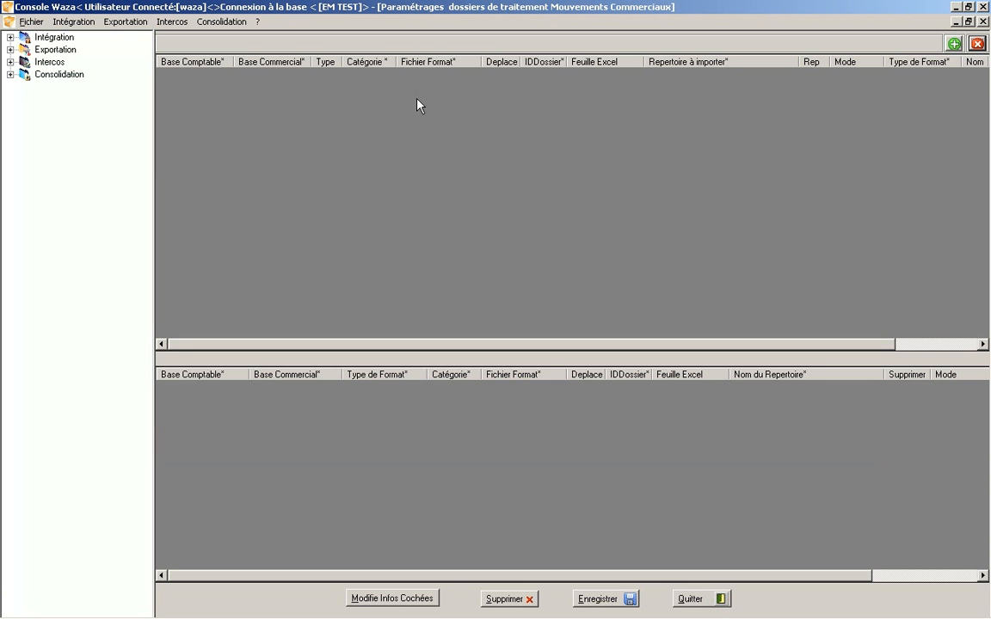
pyautogui.click(953, 44)
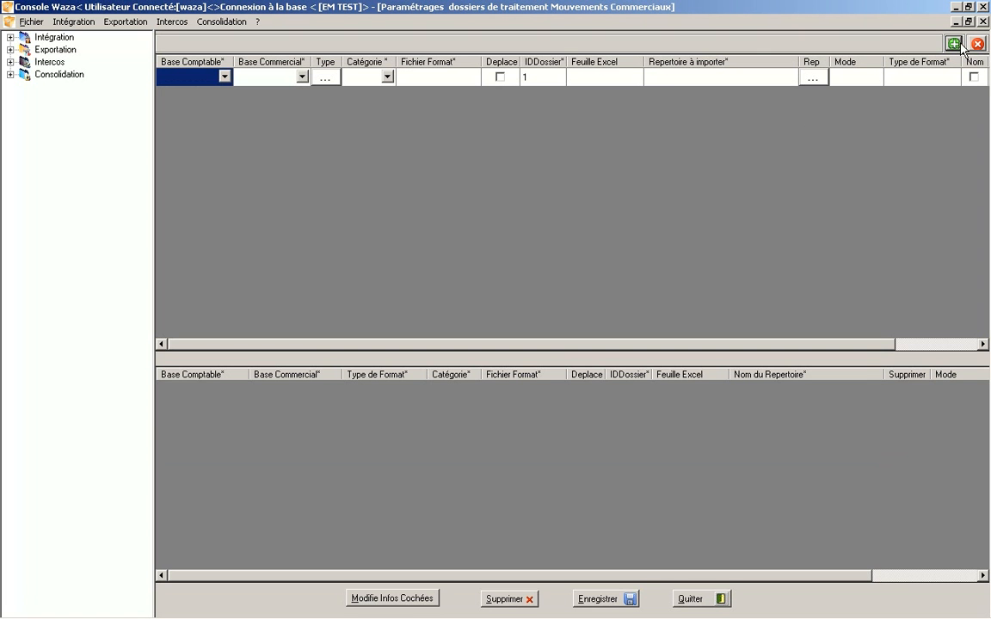
# Set both the accounting base and the commercial base of the new row to bijou
pyautogui.click(224, 77)
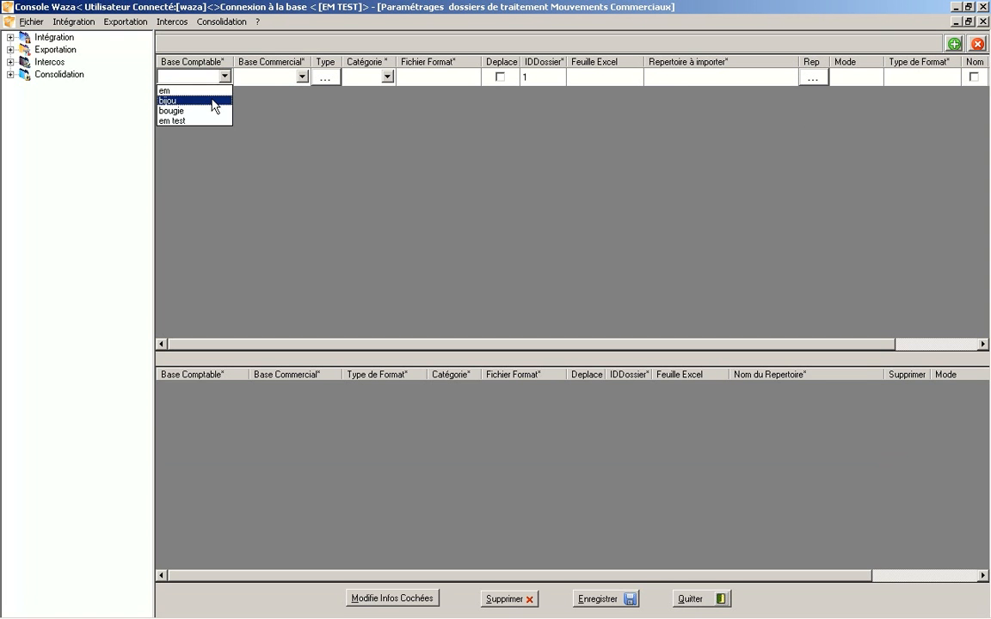
pyautogui.click(214, 102)
pyautogui.click(302, 76)
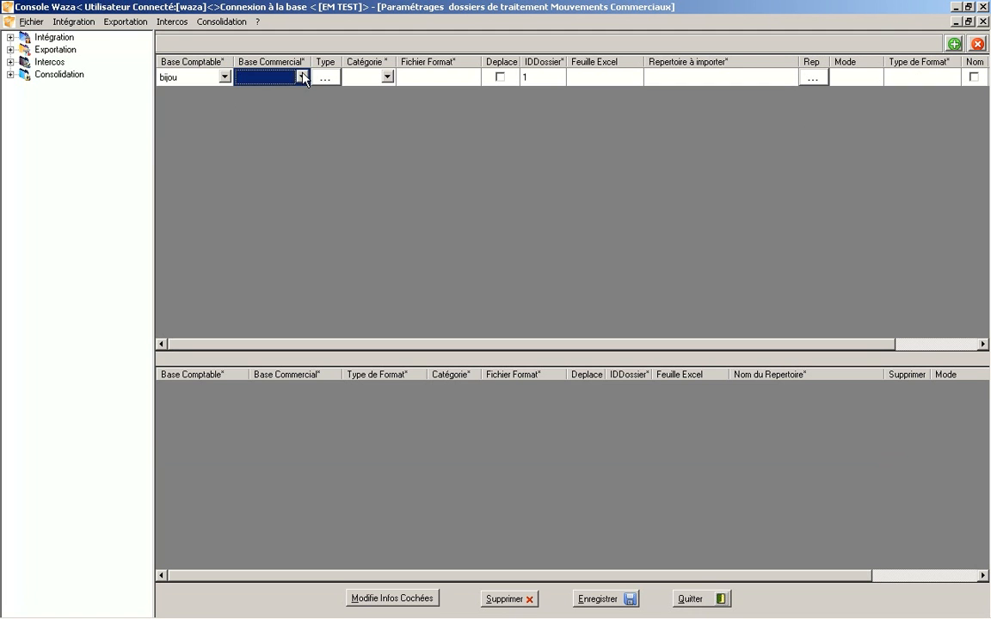
pyautogui.click(303, 77)
pyautogui.click(288, 91)
# Assign the delimited format file IMPBLF.Xml to the new row
pyautogui.click(329, 80)
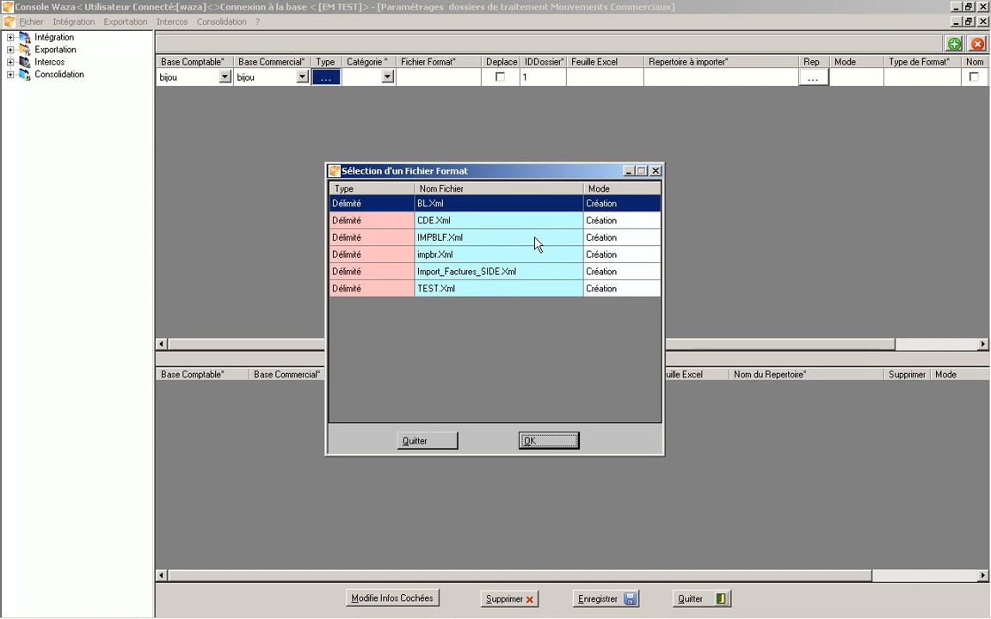
pyautogui.click(487, 237)
pyautogui.click(567, 447)
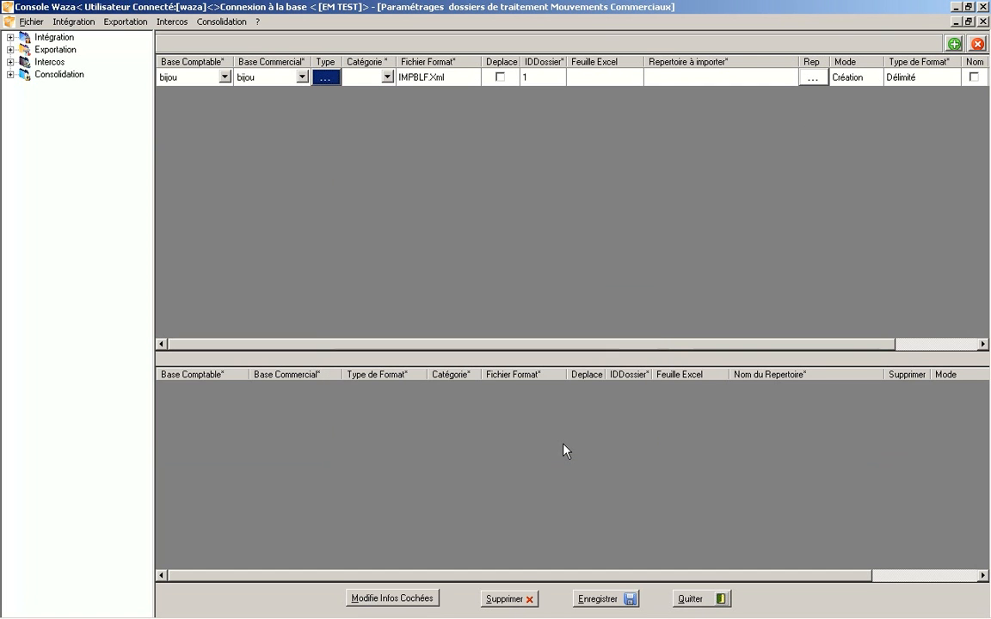
# Set the row's category to Achat and enable the Deplace option
pyautogui.click(390, 77)
pyautogui.click(389, 77)
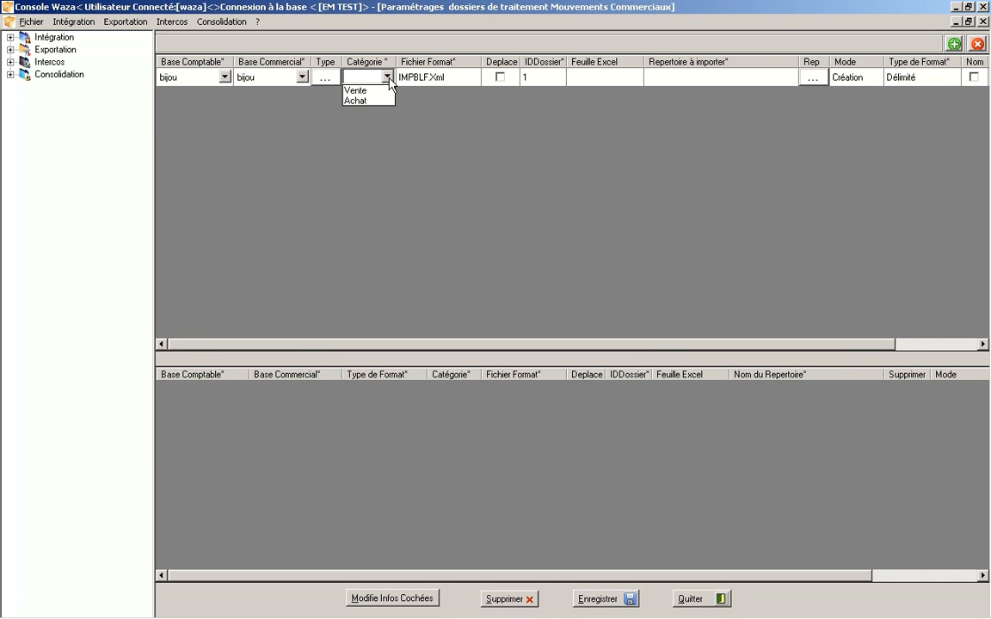
pyautogui.click(386, 101)
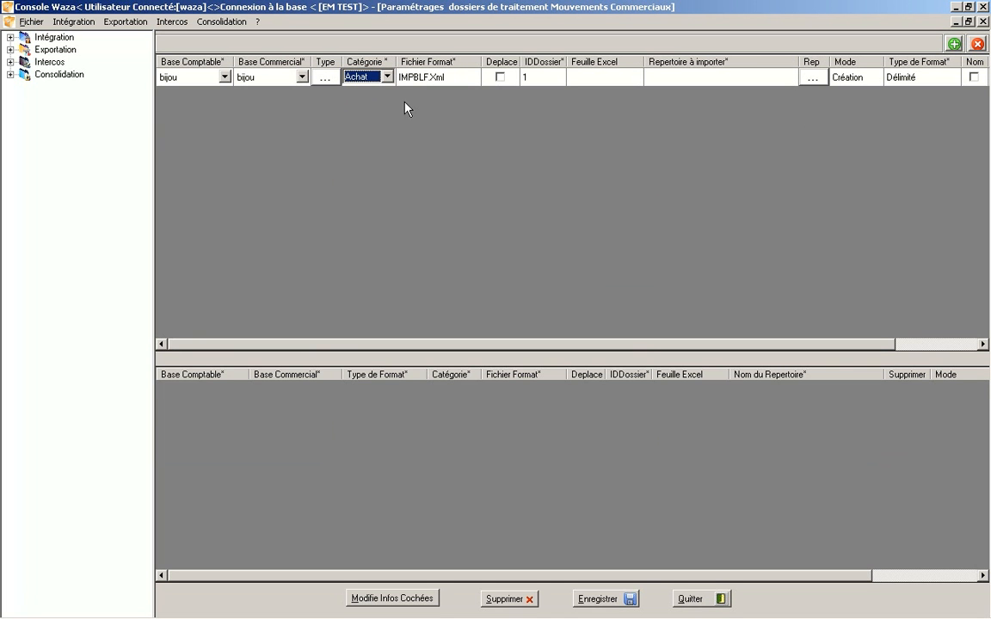
pyautogui.click(500, 77)
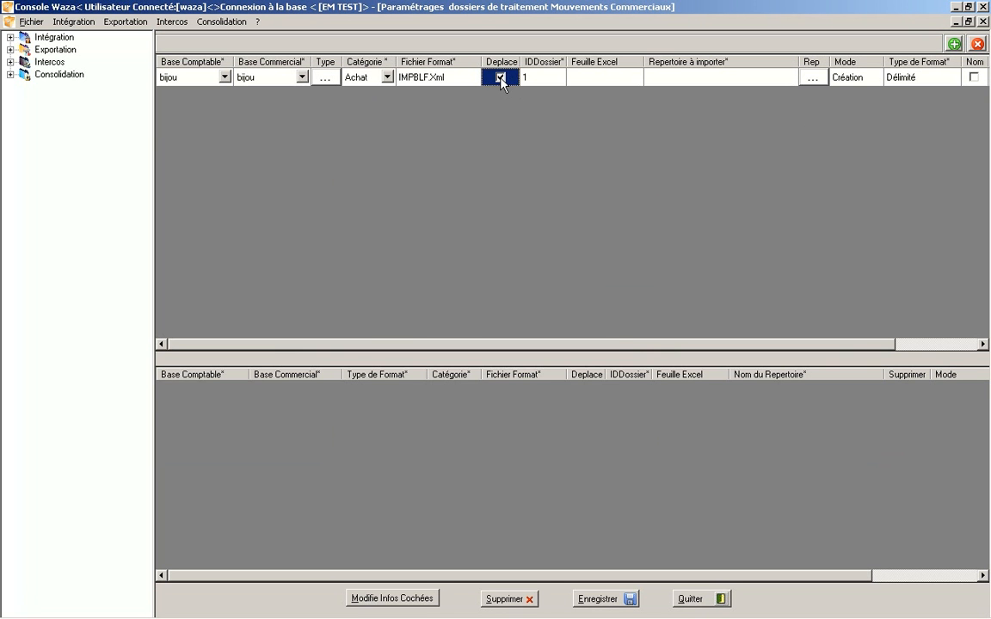
# Set the row's import directory to the folder C:\Console Waza\test import\BLF
pyautogui.click(812, 76)
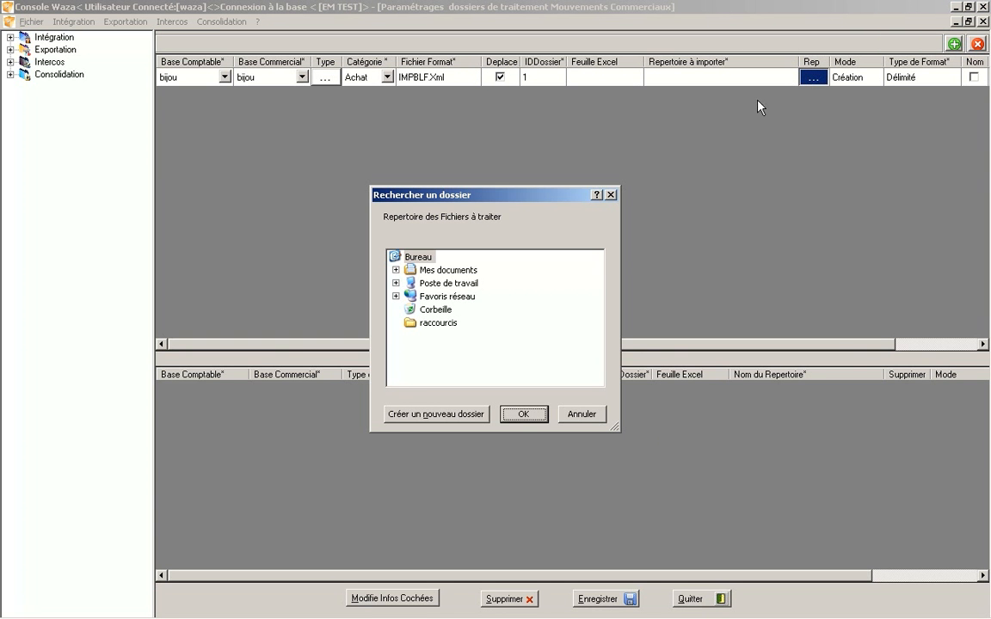
pyautogui.doubleClick(443, 284)
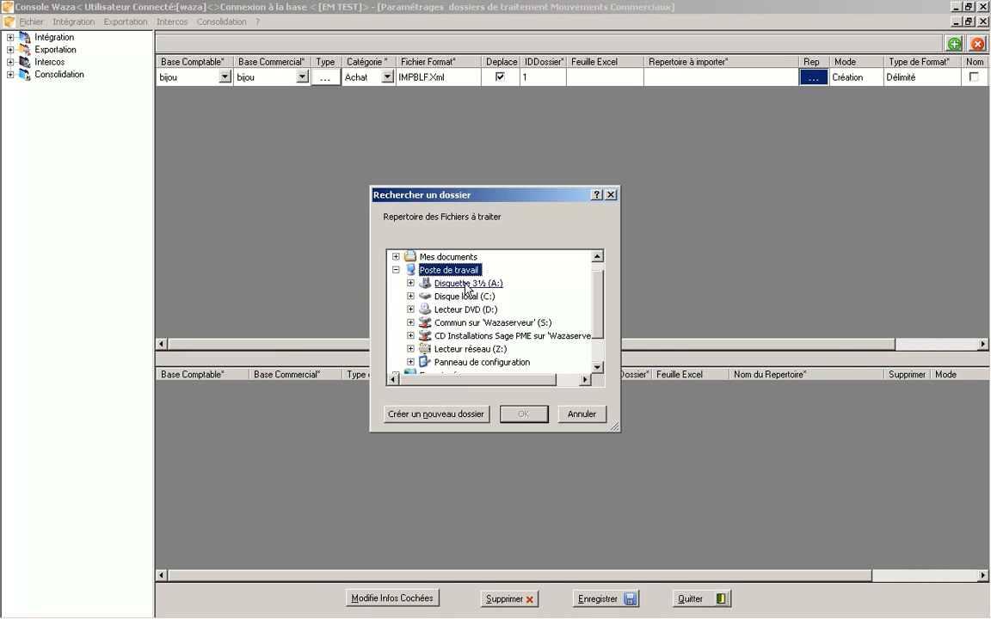
pyautogui.doubleClick(478, 298)
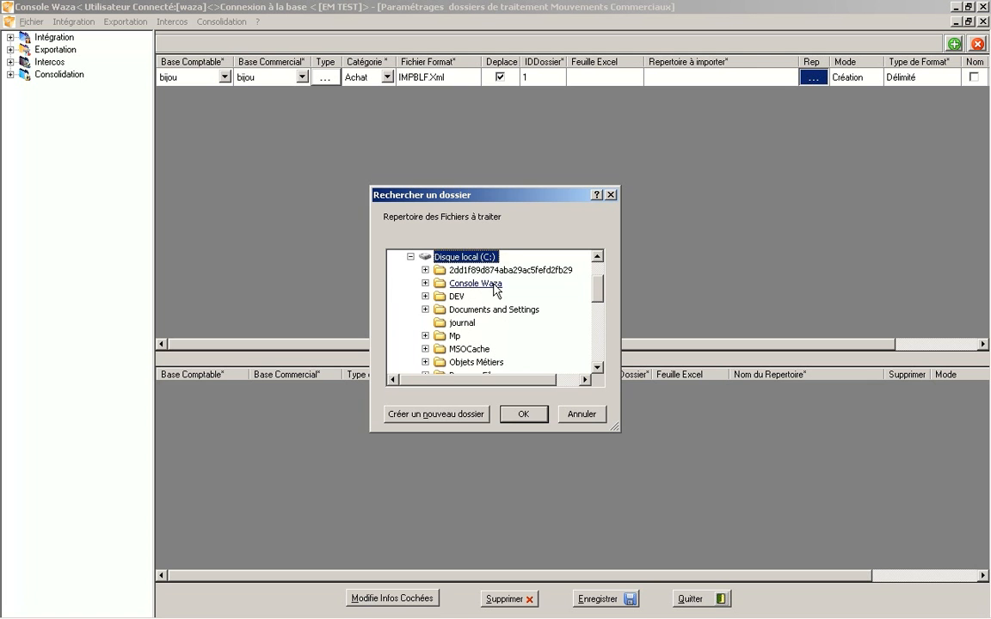
pyautogui.doubleClick(494, 284)
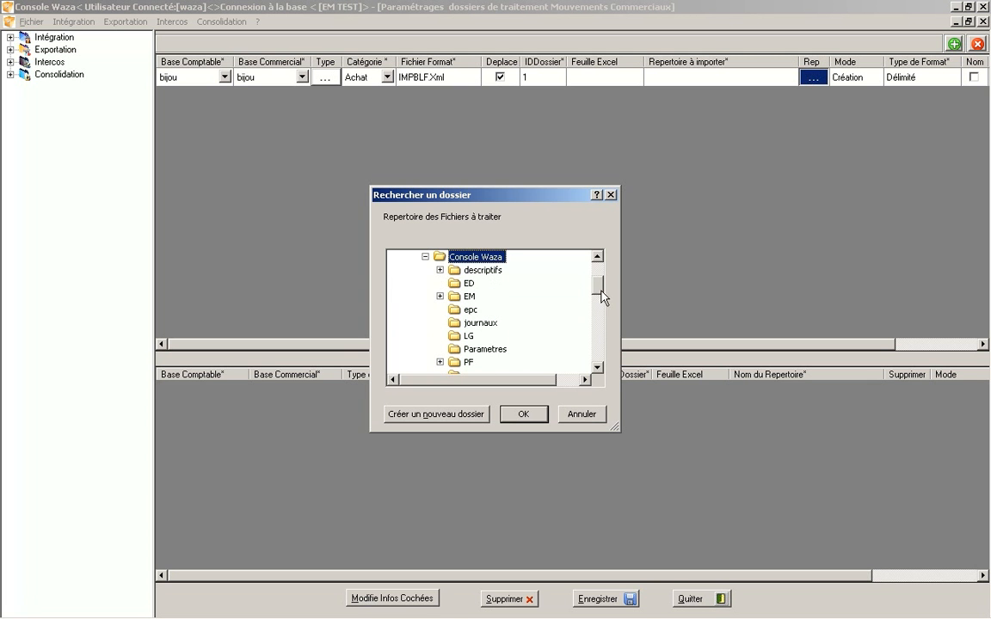
pyautogui.scroll(-1, 601, 293)
pyautogui.moveTo(602, 293); pyautogui.dragTo(599, 302)
pyautogui.click(490, 311)
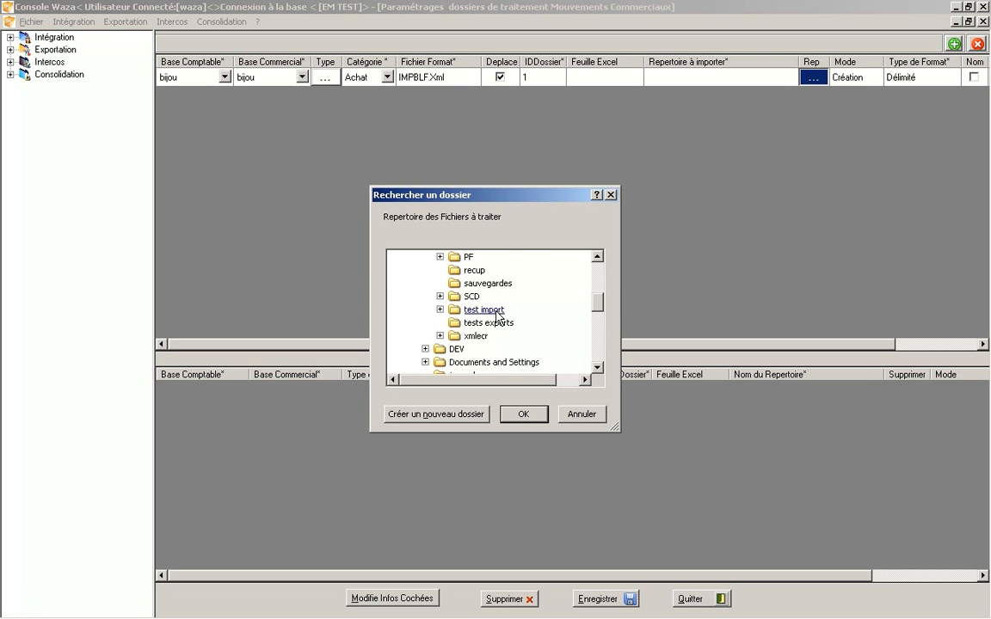
pyautogui.doubleClick(490, 312)
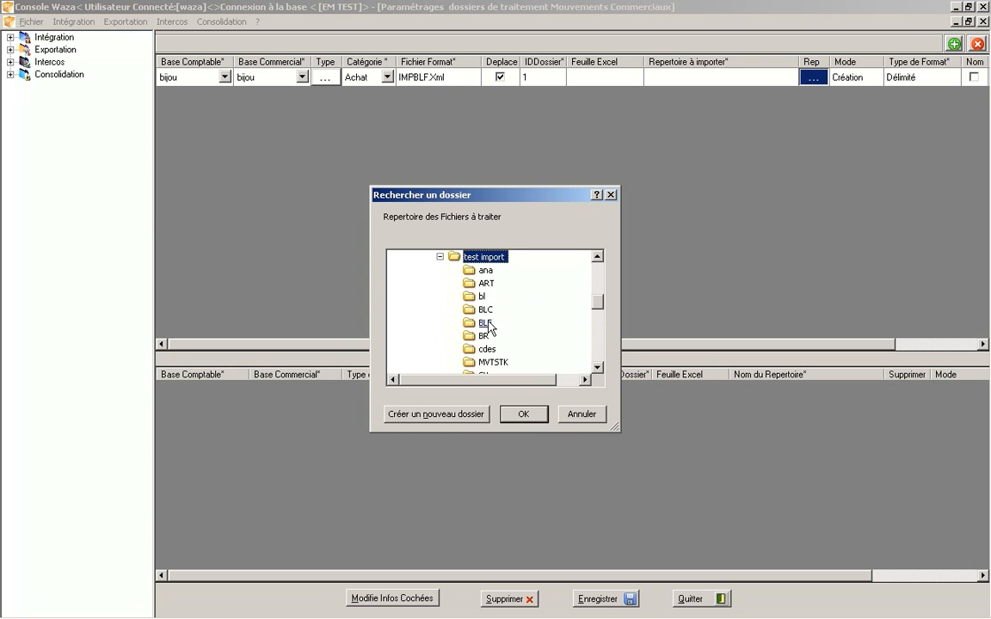
pyautogui.click(486, 322)
pyautogui.click(524, 414)
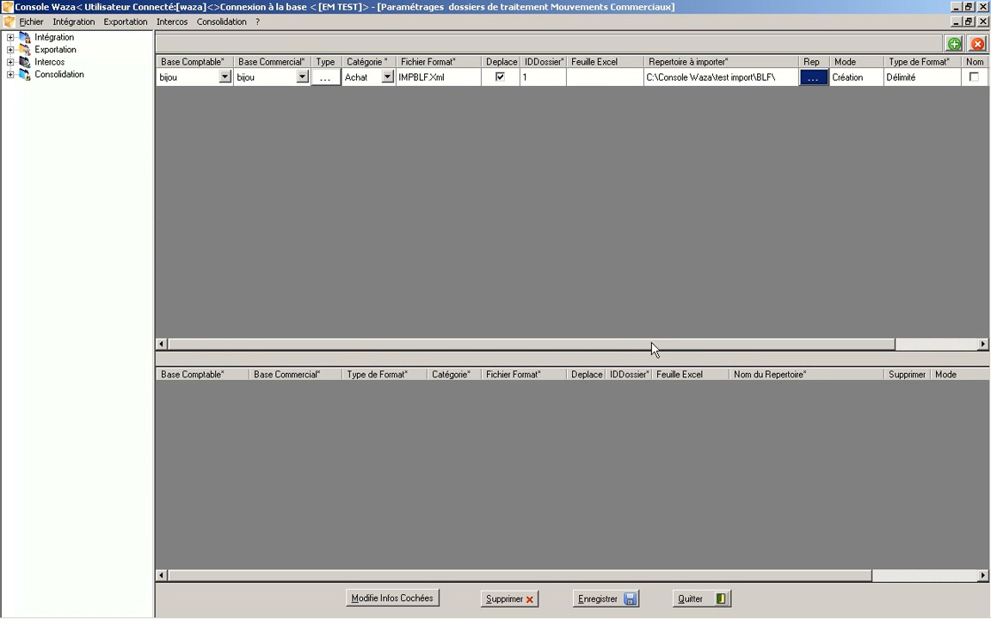
# Enable the Nom option for the processing folder row and save the integration settings
pyautogui.moveTo(653, 348); pyautogui.dragTo(747, 349)
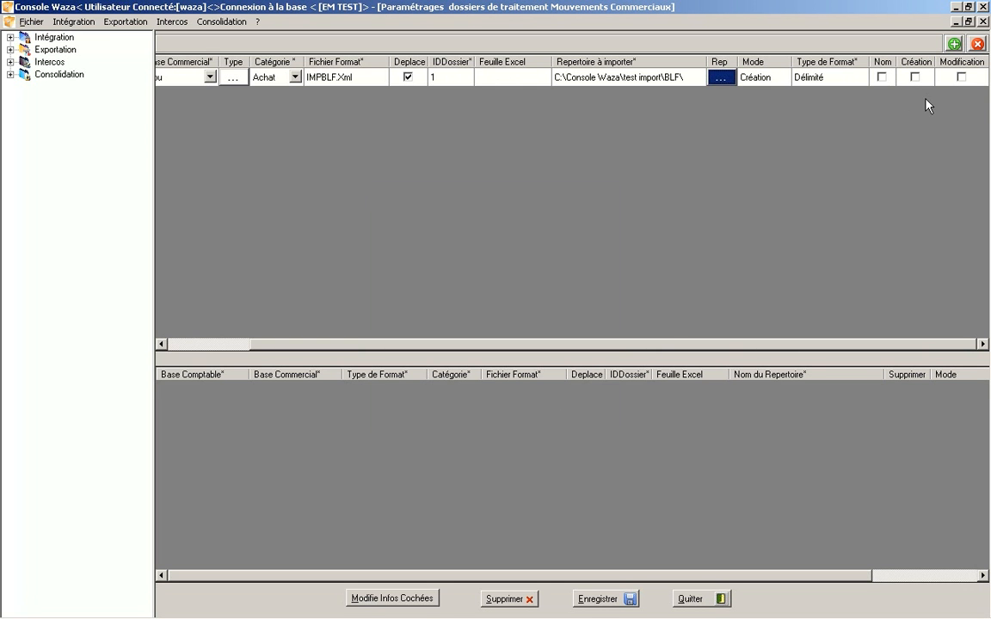
pyautogui.click(881, 76)
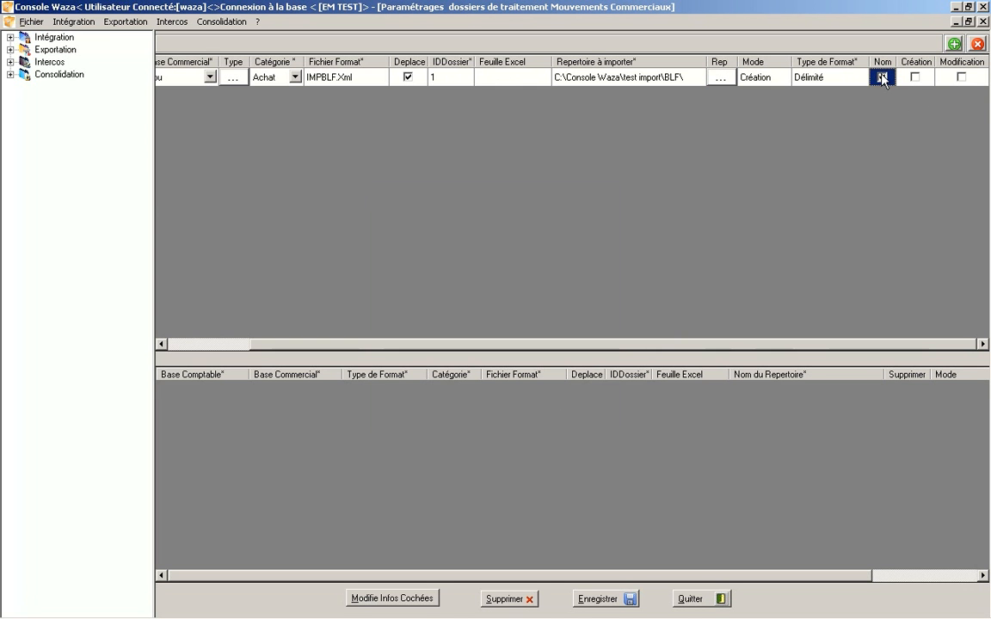
pyautogui.click(618, 597)
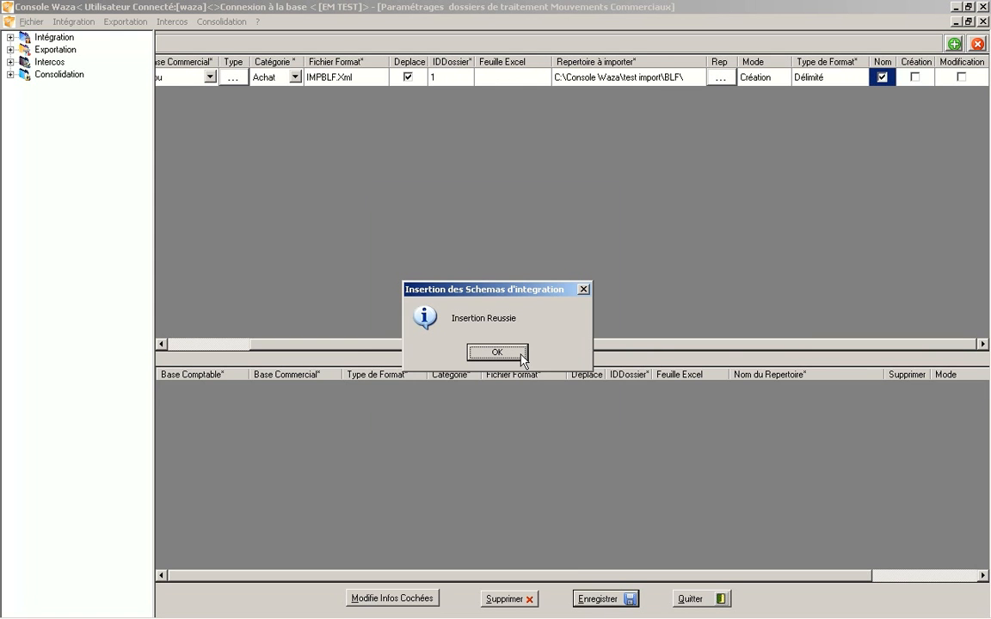
pyautogui.click(521, 352)
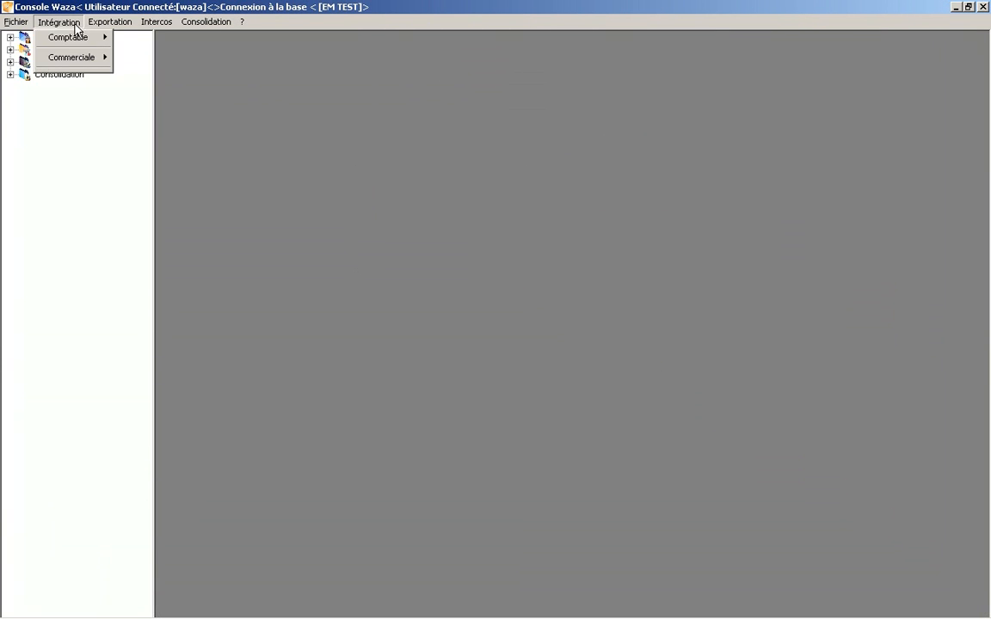
# Open the import launch for commercial purchase movements
pyautogui.moveTo(89, 60)
pyautogui.moveTo(193, 61)
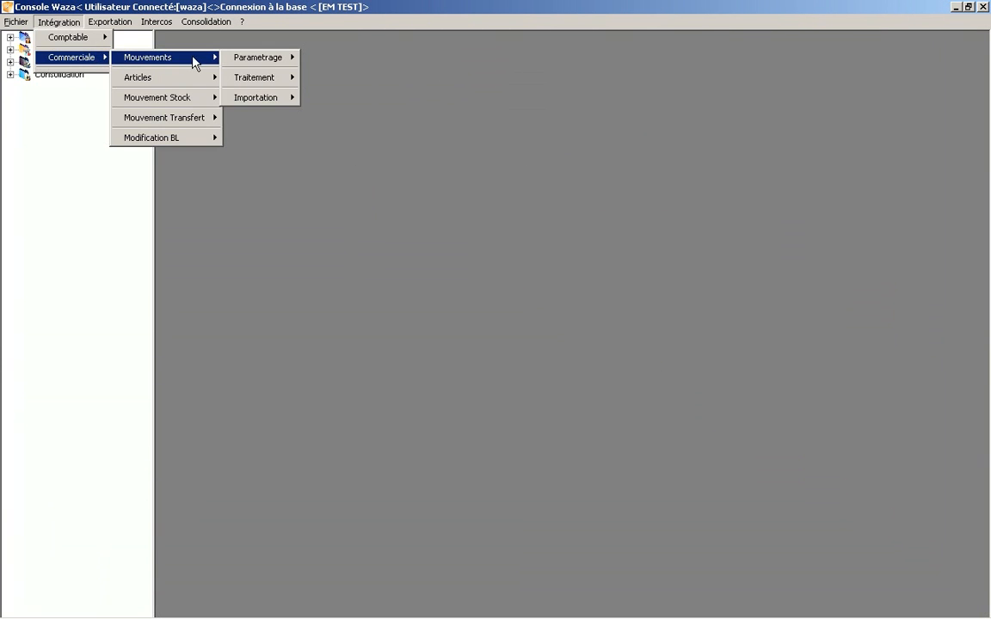
pyautogui.moveTo(277, 99)
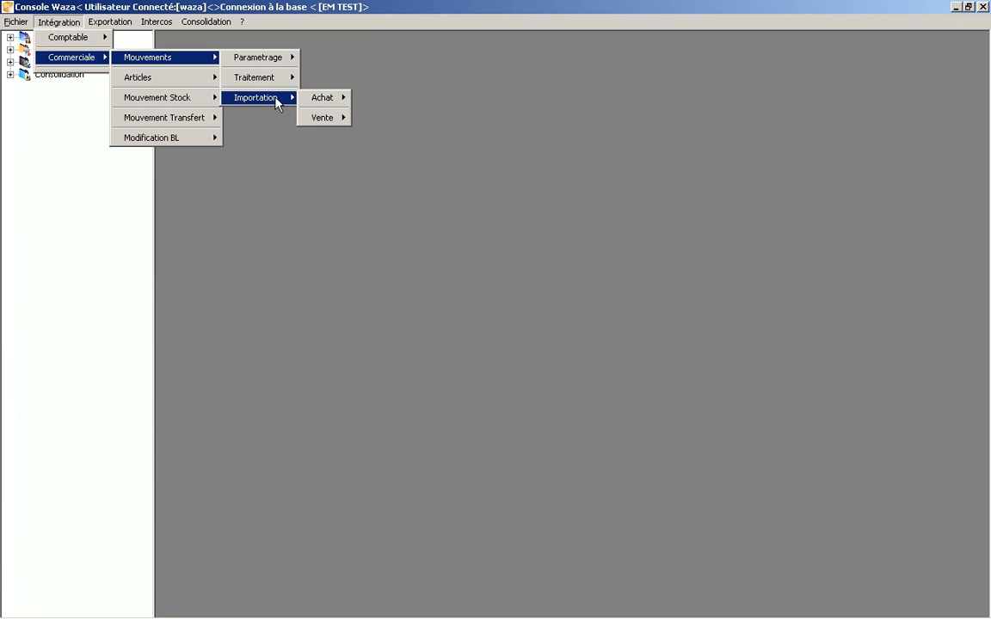
pyautogui.moveTo(327, 99)
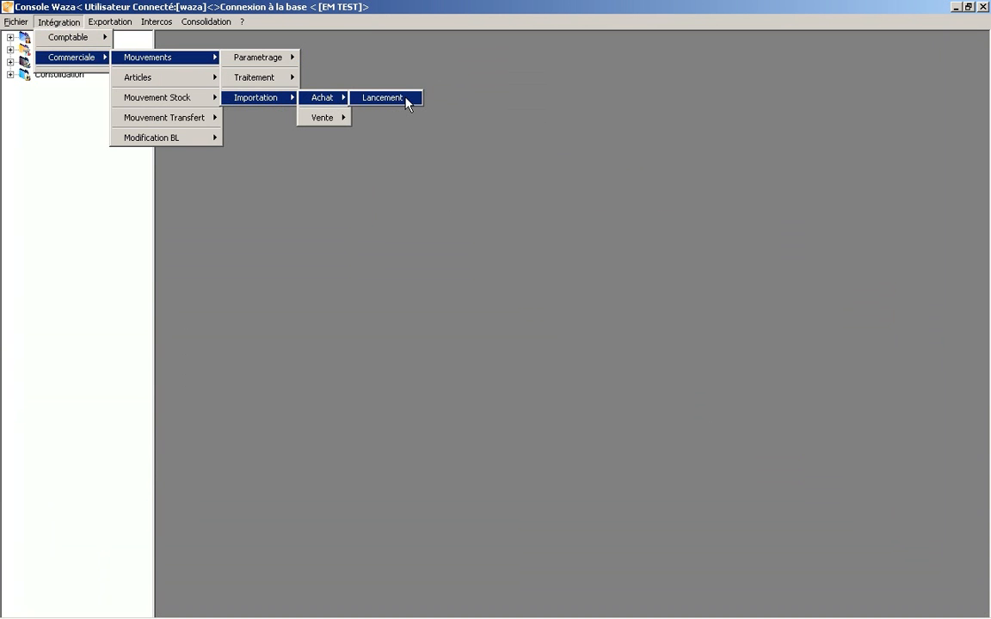
pyautogui.click(405, 101)
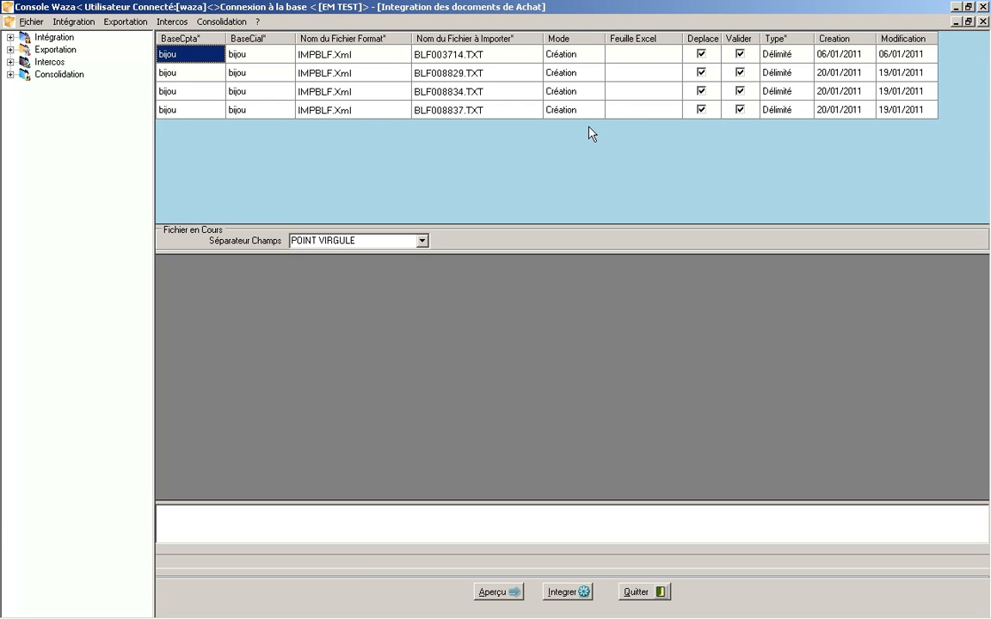
# Keep BLF003714.TXT marked for validation and preview the purchase document lines across their columns
pyautogui.click(739, 54)
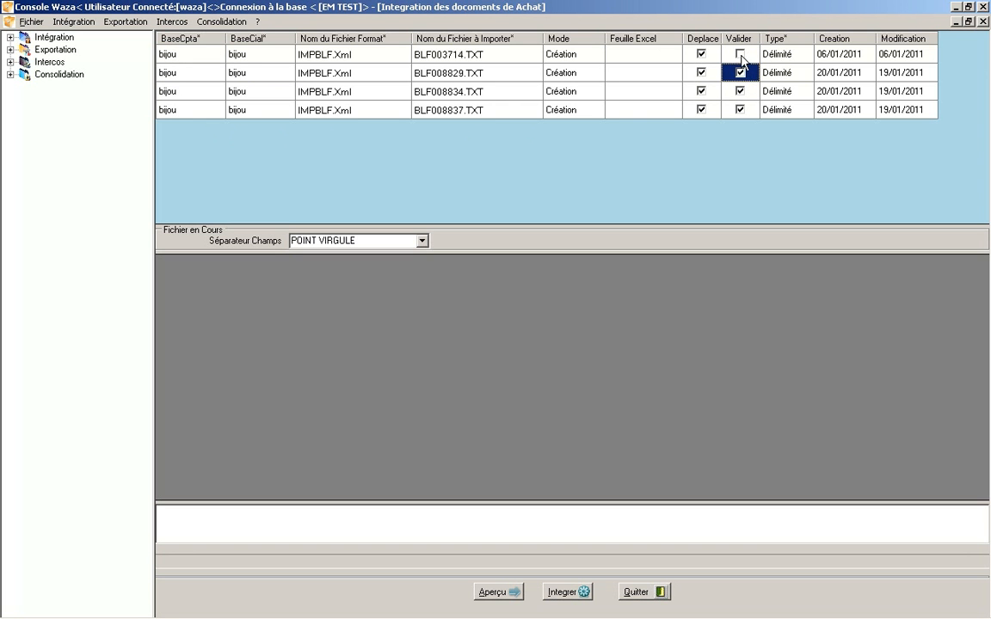
pyautogui.click(741, 56)
pyautogui.click(501, 592)
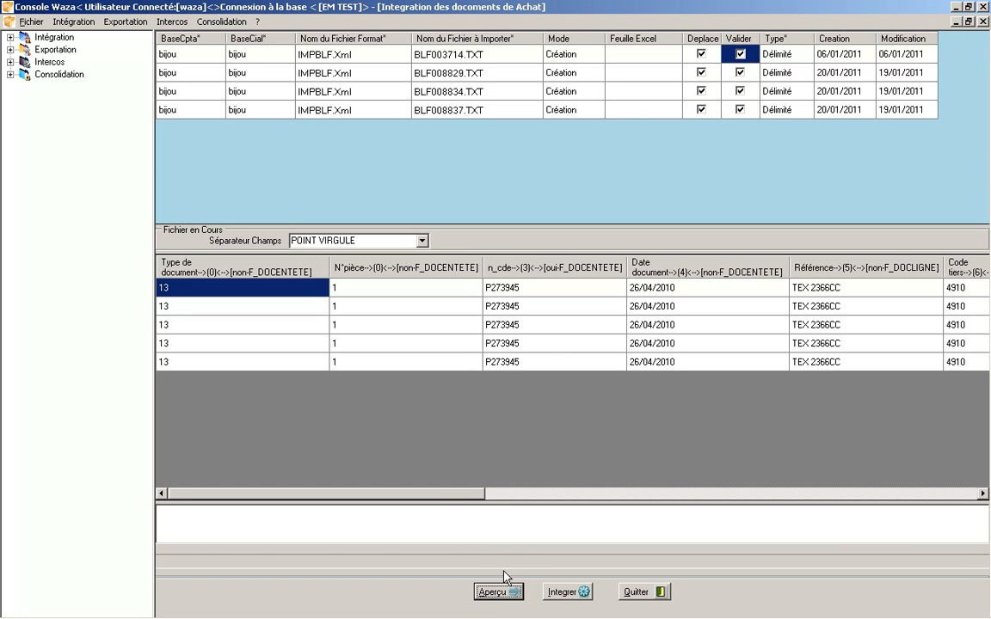
pyautogui.moveTo(433, 494); pyautogui.dragTo(719, 524)
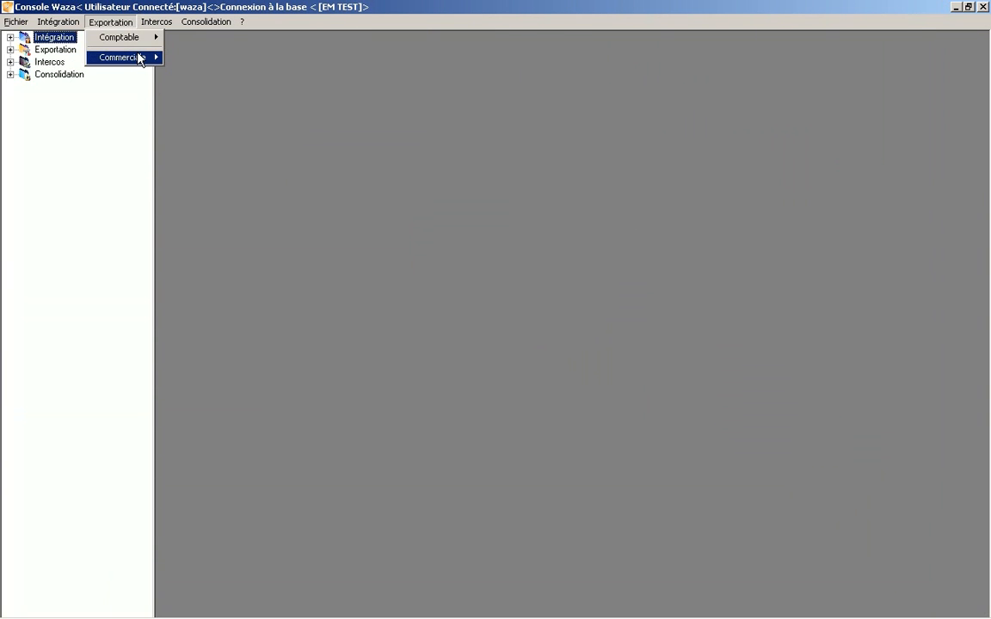
# Open the extraction description for commercial movements and review the exported fields and criteria of the EXPBLG.Xml format
pyautogui.moveTo(137, 58)
pyautogui.moveTo(180, 63)
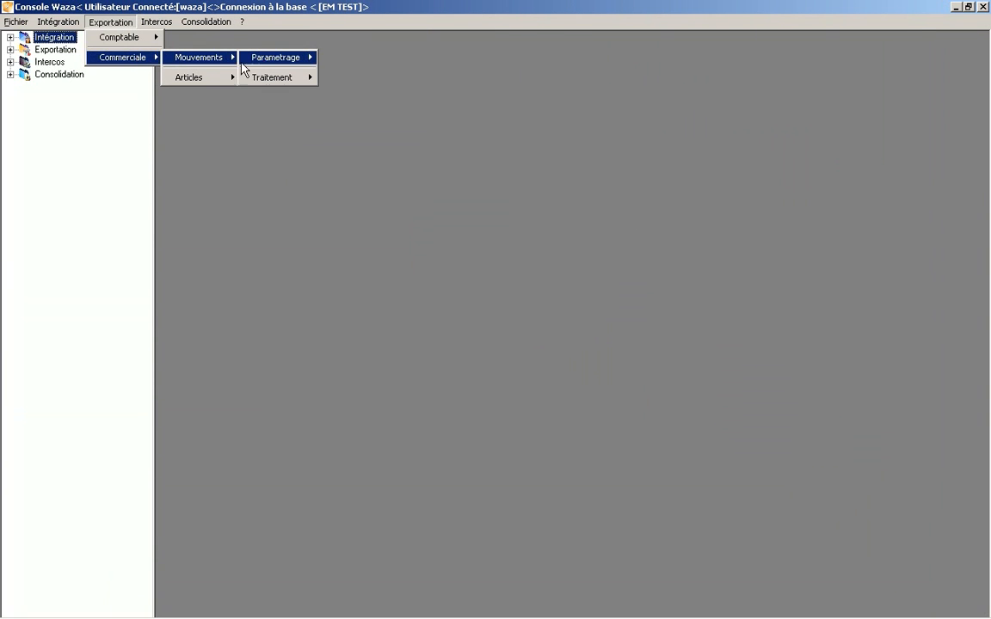
pyautogui.moveTo(264, 66)
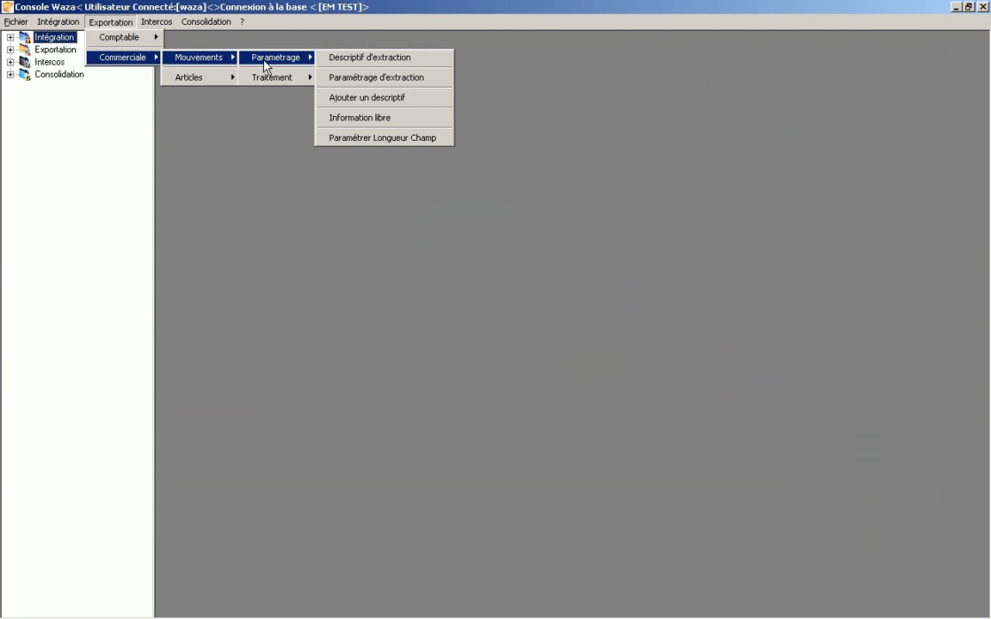
pyautogui.click(344, 60)
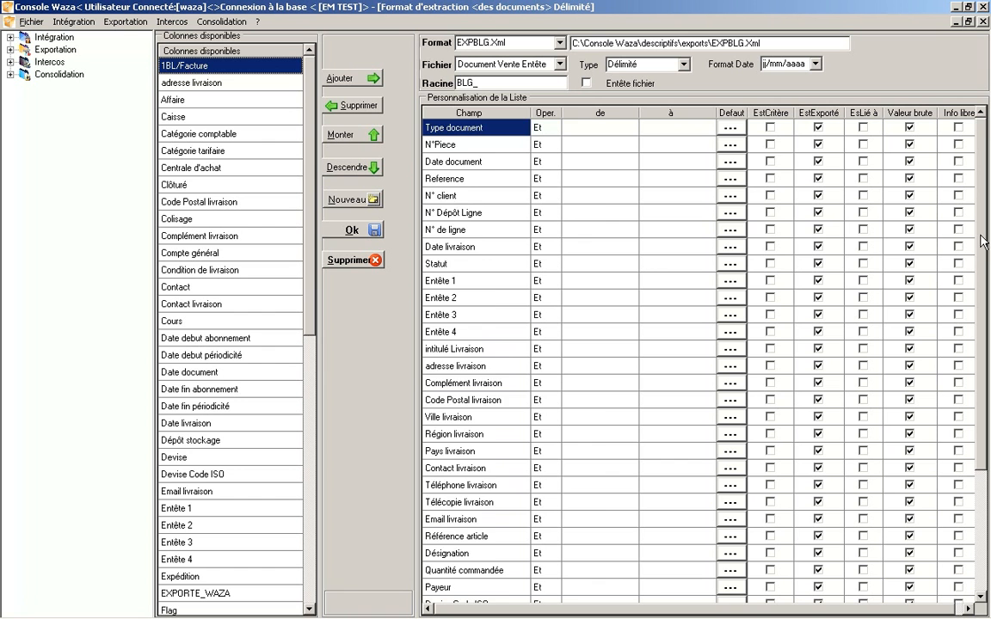
pyautogui.moveTo(983, 242)
pyautogui.mouseDown()
pyautogui.moveTo(984, 351)
pyautogui.moveTo(974, 261)
pyautogui.mouseUp()
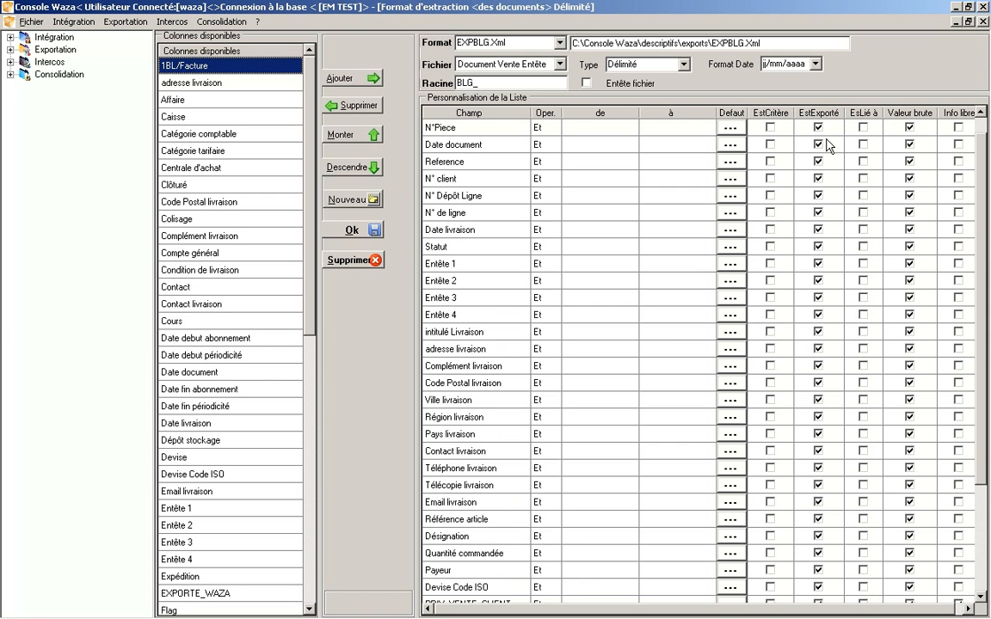
pyautogui.moveTo(980, 205); pyautogui.dragTo(988, 318)
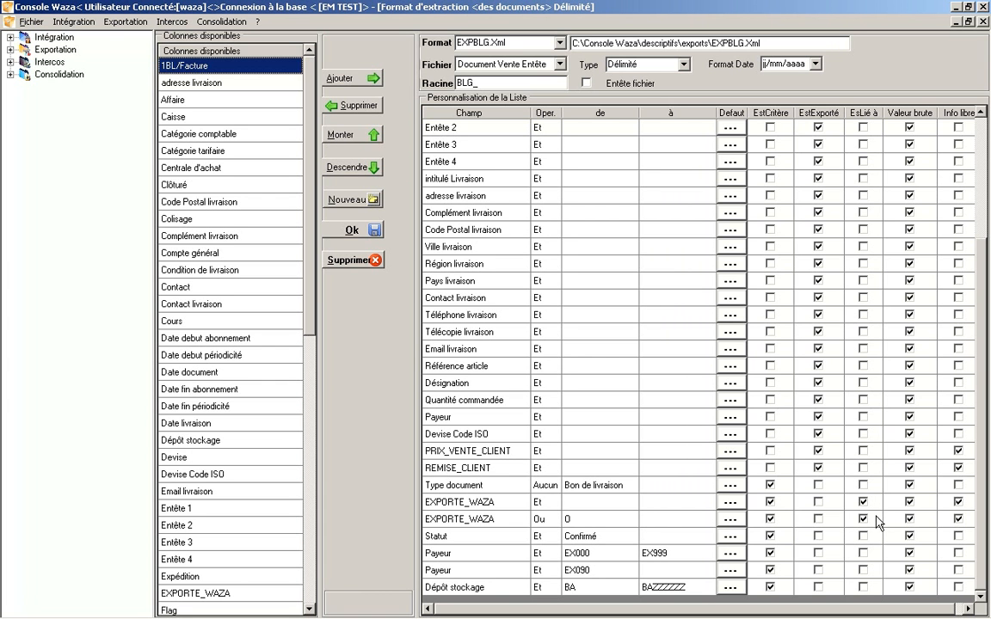
# Examine the comparison operators offered for the Dépôt stockage criterion, leaving the criterion as it is
pyautogui.click(730, 588)
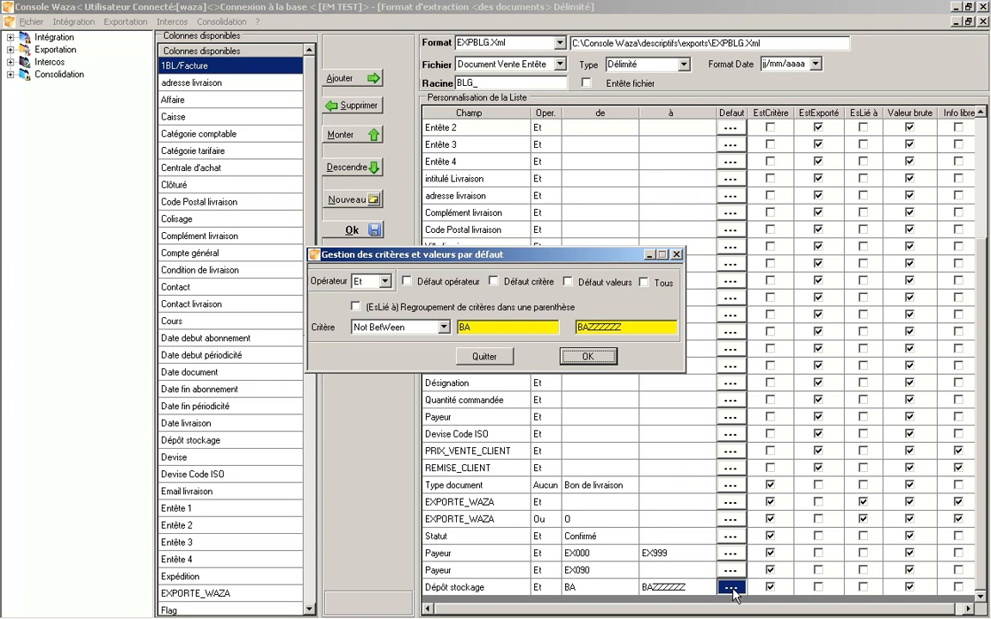
pyautogui.click(442, 328)
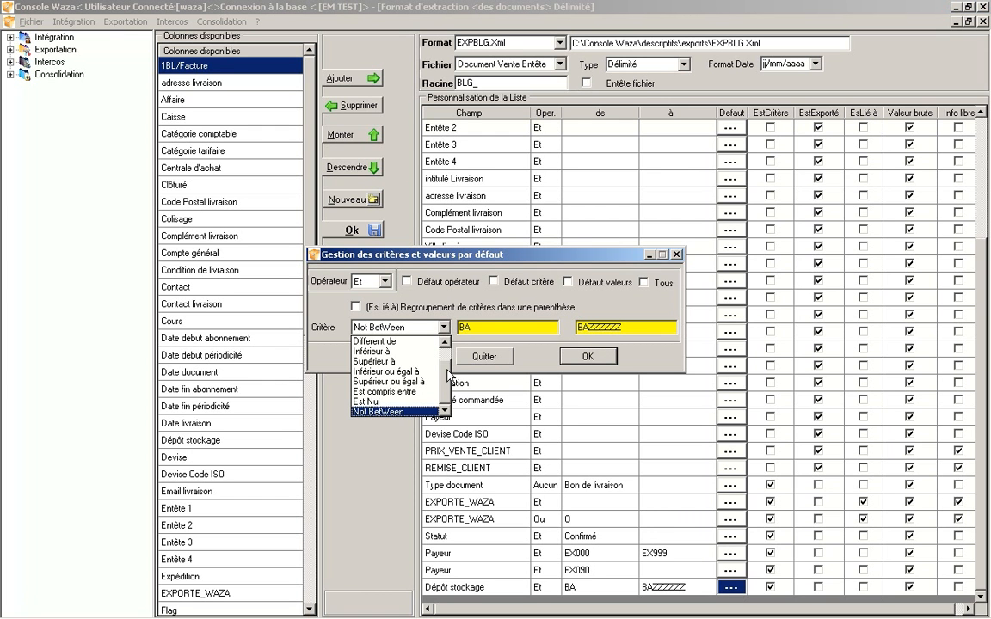
pyautogui.moveTo(447, 372); pyautogui.dragTo(450, 376)
pyautogui.click(504, 357)
pyautogui.click(504, 357)
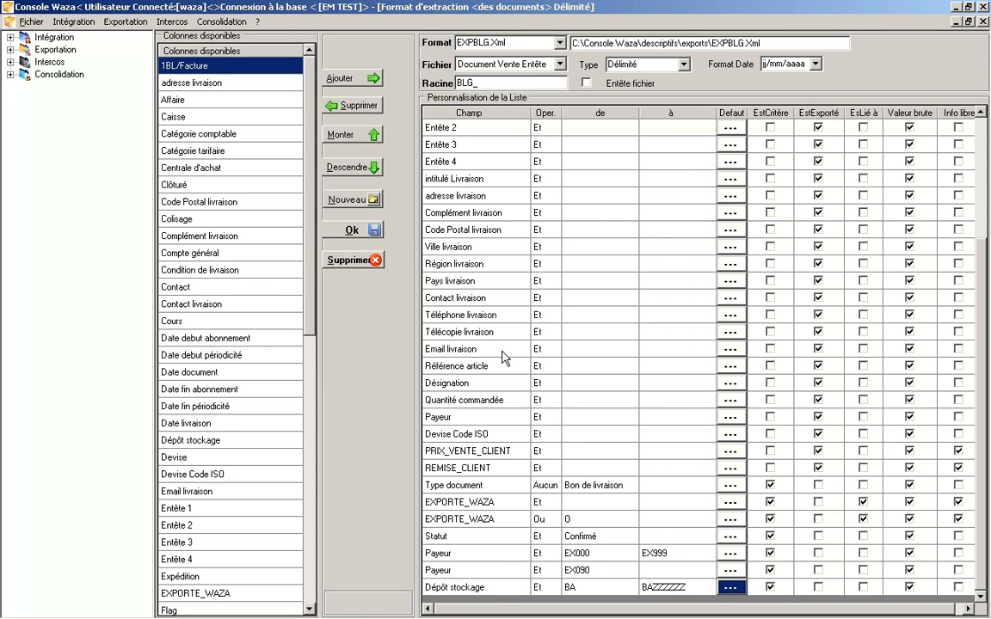
# Examine the file types and date formats offered for the EXPBLG.Xml extraction format
pyautogui.click(684, 65)
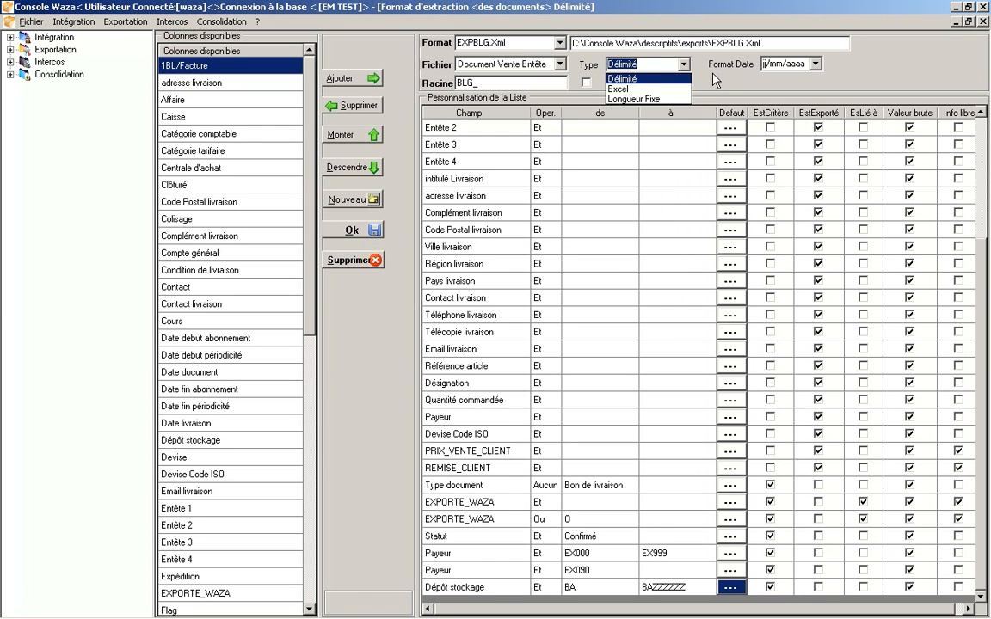
pyautogui.click(683, 64)
pyautogui.click(815, 66)
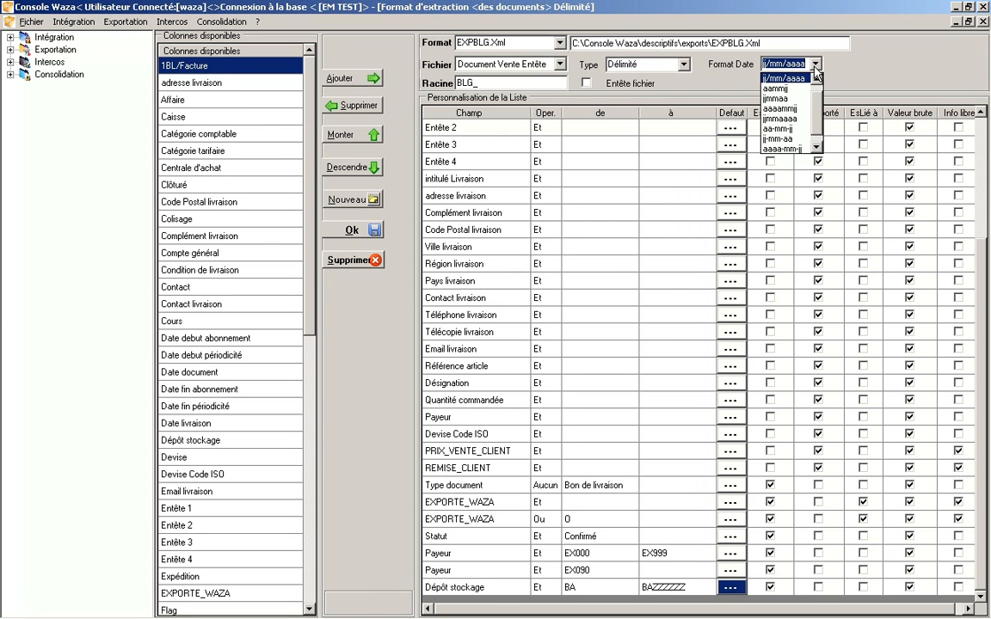
pyautogui.moveTo(815, 106); pyautogui.dragTo(815, 120)
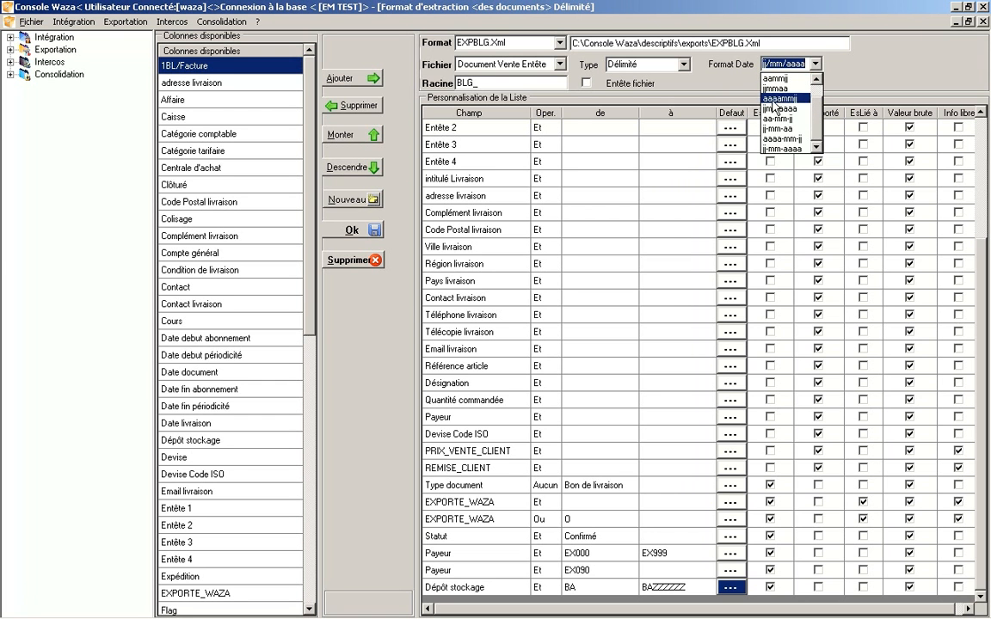
pyautogui.click(729, 84)
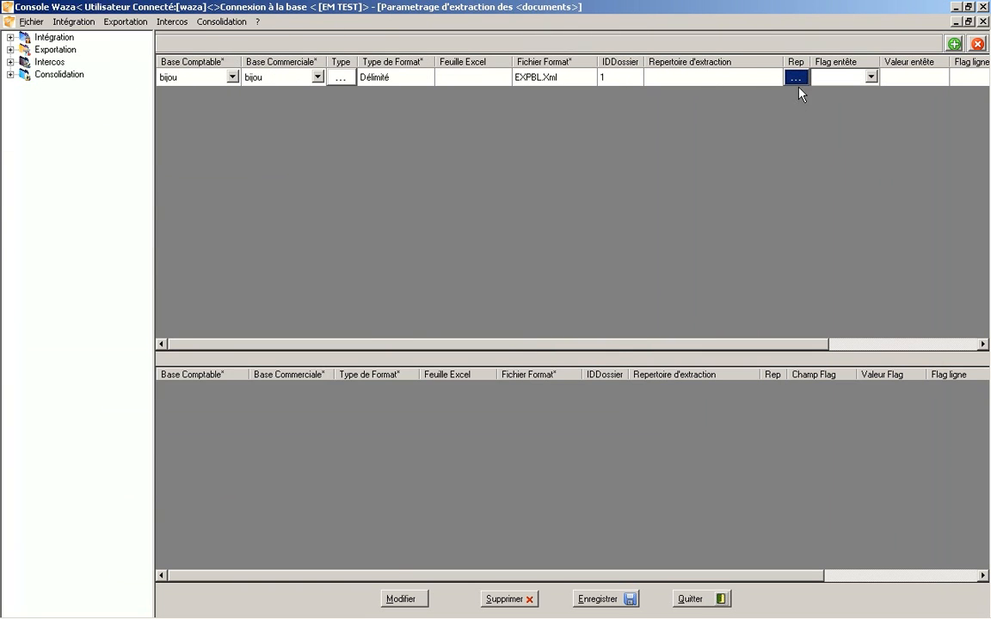
# Set the extraction directory of the EXPBL.Xml row to the folder C:\Console Waza\tests exports
pyautogui.click(797, 79)
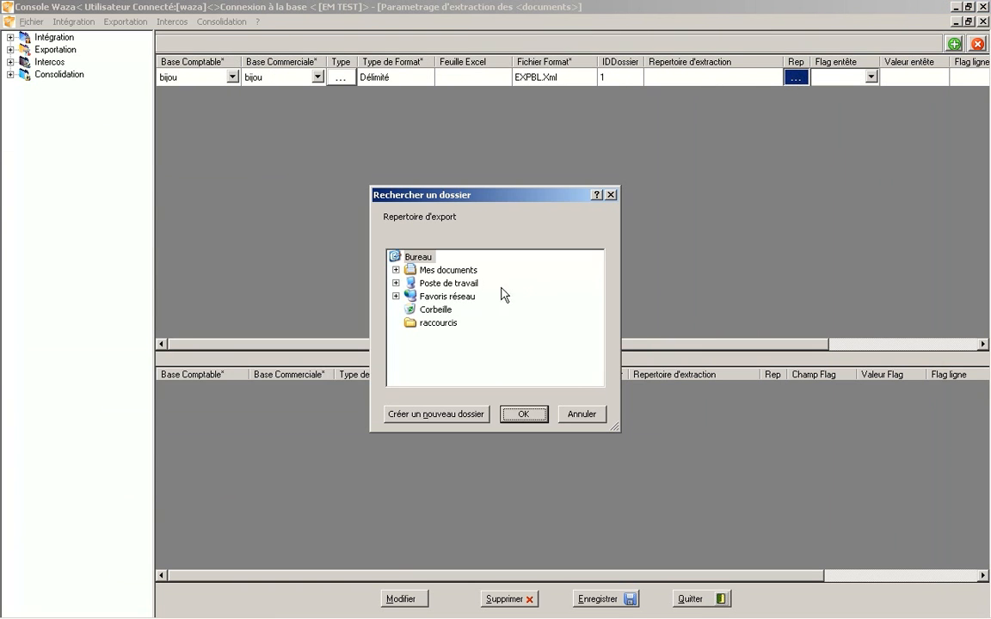
pyautogui.doubleClick(469, 283)
pyautogui.doubleClick(473, 296)
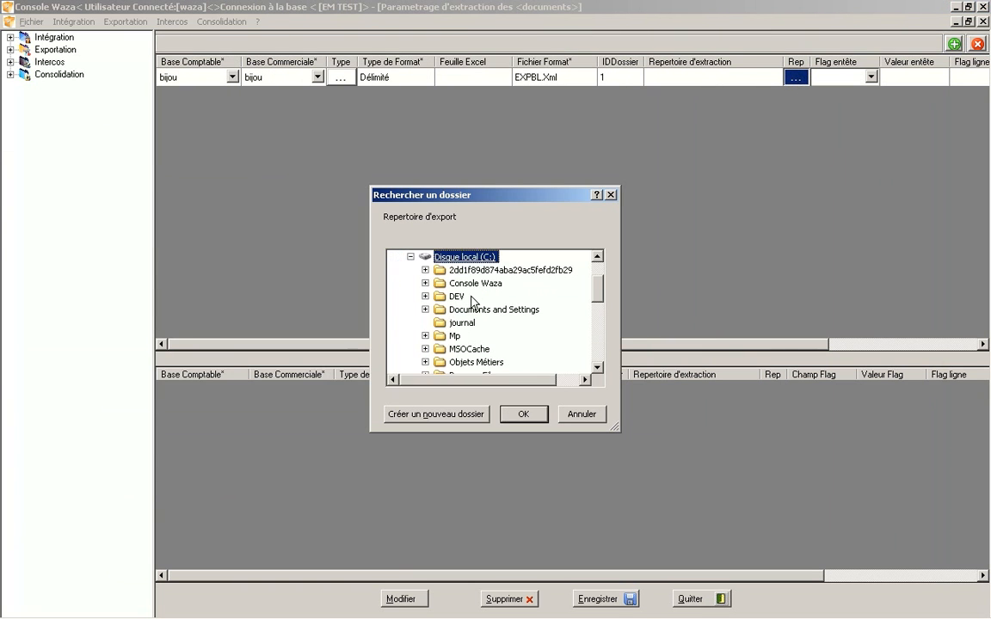
pyautogui.doubleClick(473, 283)
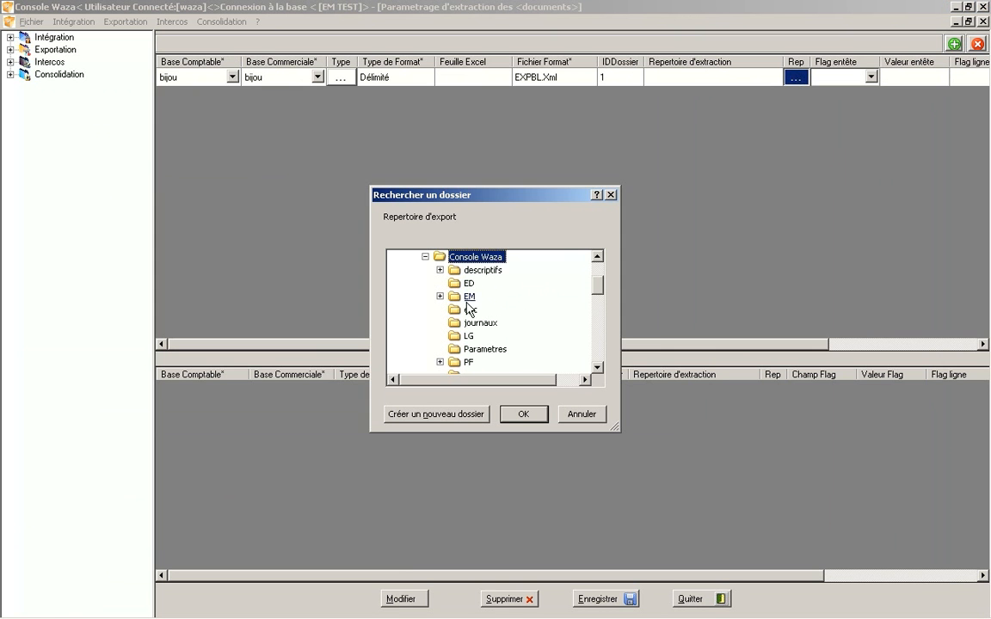
pyautogui.scroll(-3, 585, 356)
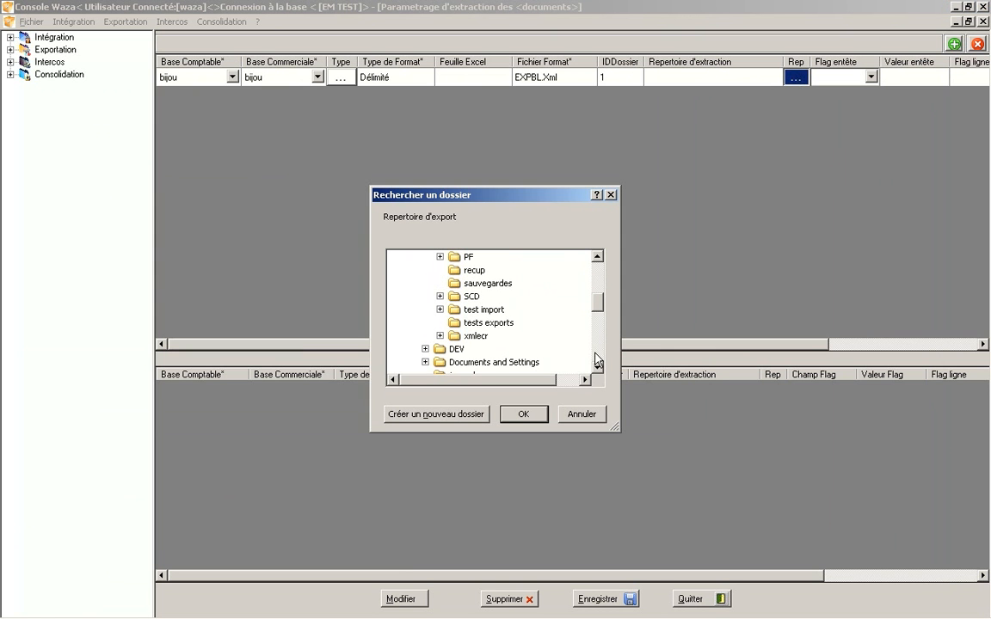
pyautogui.click(491, 323)
pyautogui.click(526, 414)
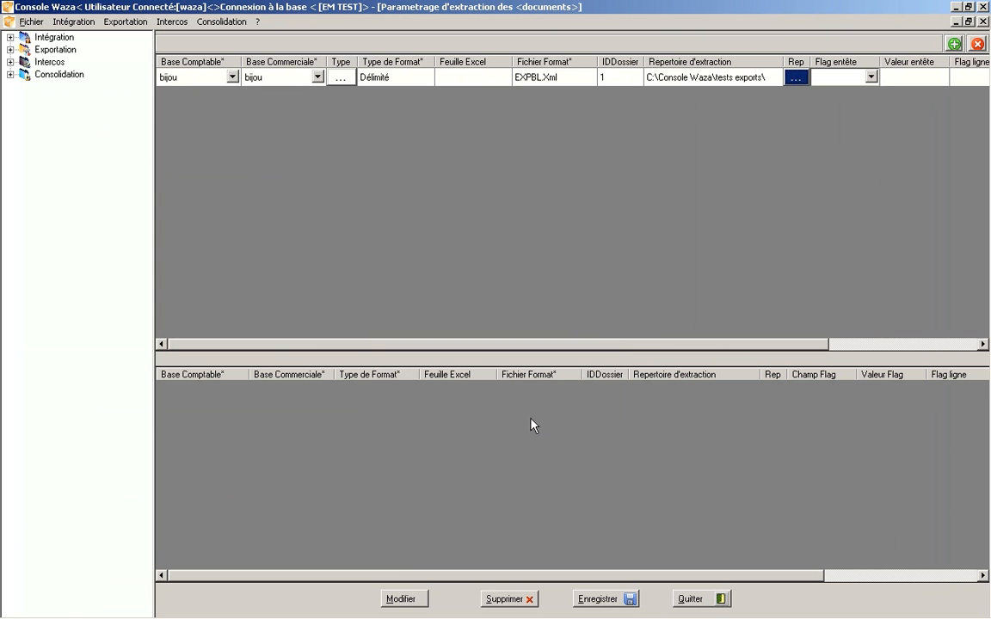
# Set the header flag of the EXPBL.Xml extraction row to EXPORTE_WAZA with the header value 0
pyautogui.click(871, 77)
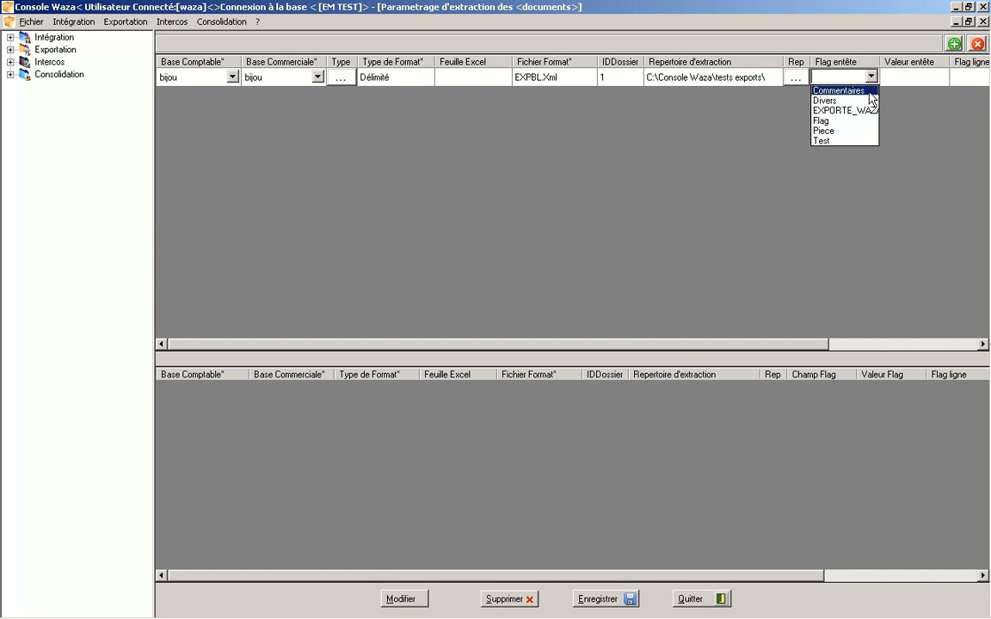
pyautogui.click(869, 110)
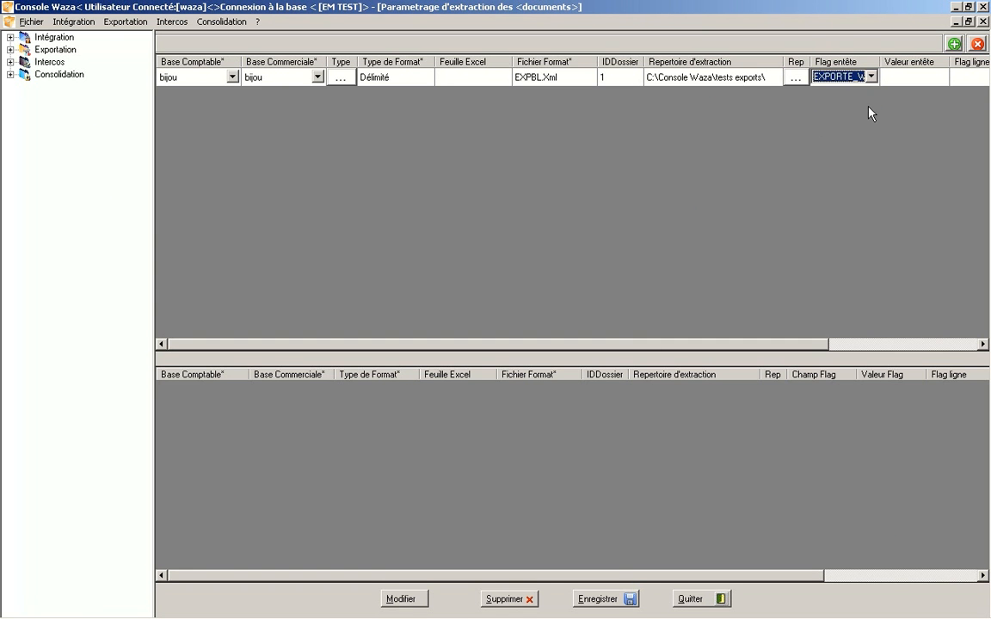
pyautogui.click(923, 82)
pyautogui.click(921, 79)
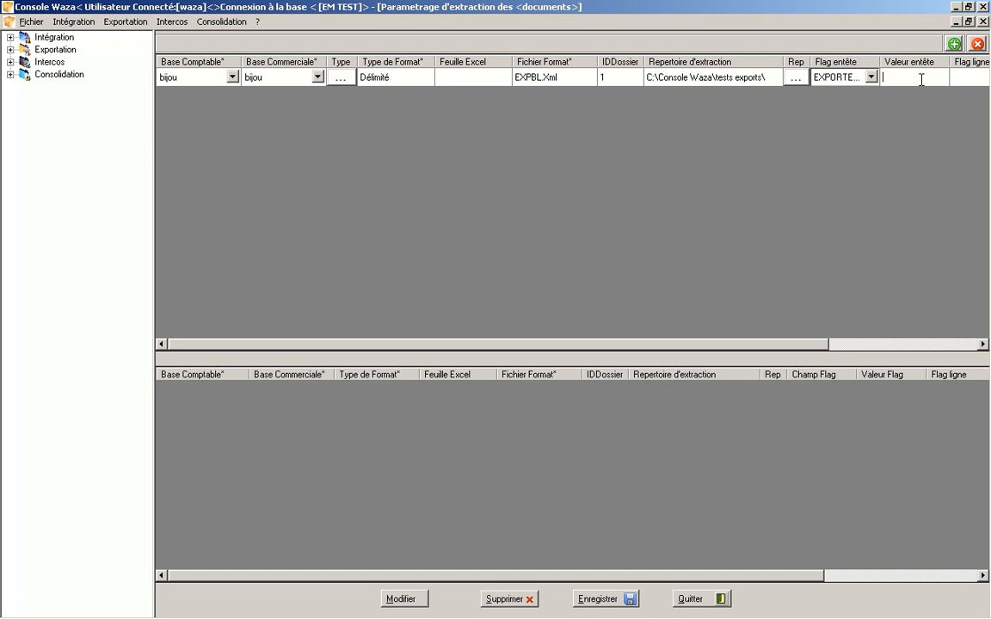
pyautogui.write('0')
pyautogui.press('Tab')
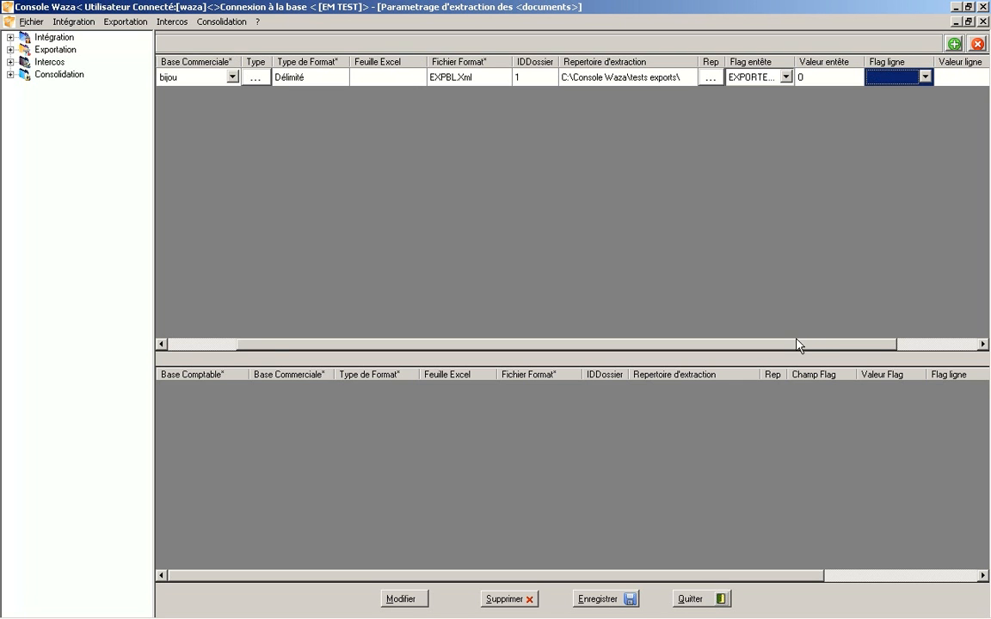
# Enable EstEntête for the EXPBL.Xml extraction row and save the extraction schema
pyautogui.moveTo(796, 343); pyautogui.dragTo(878, 334)
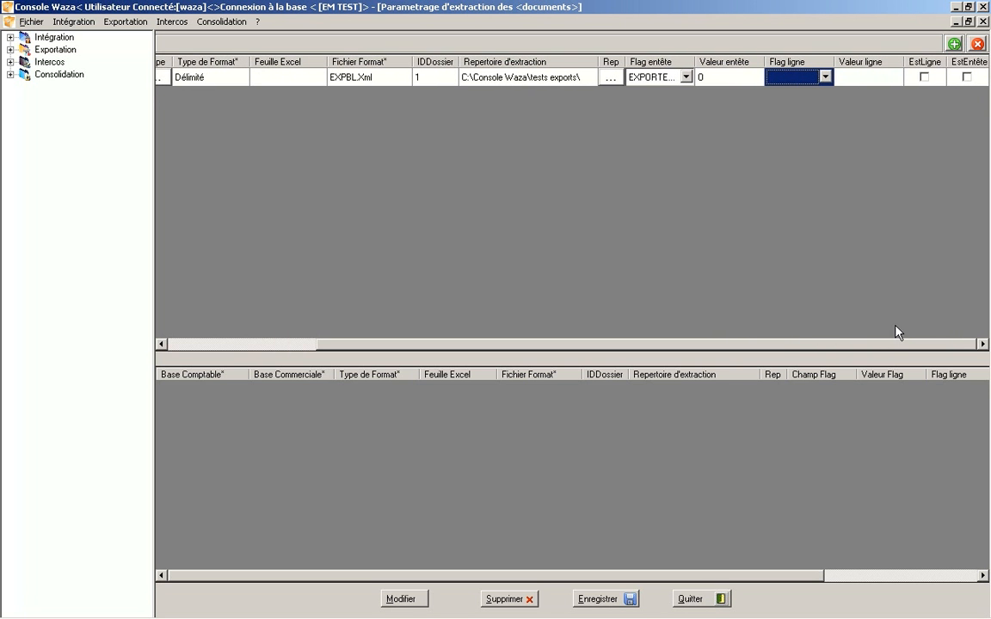
pyautogui.click(967, 77)
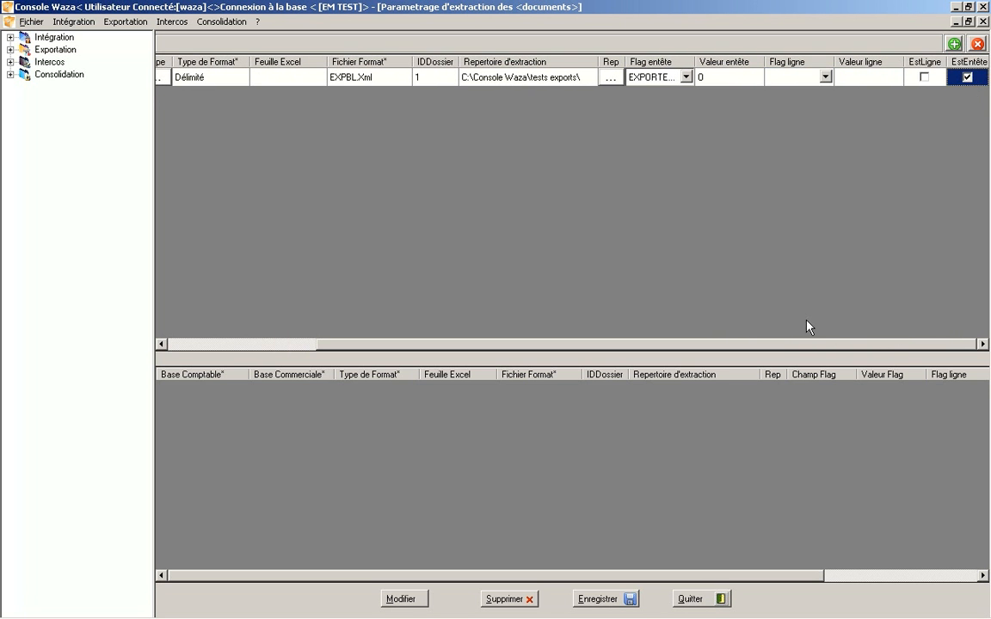
pyautogui.click(606, 599)
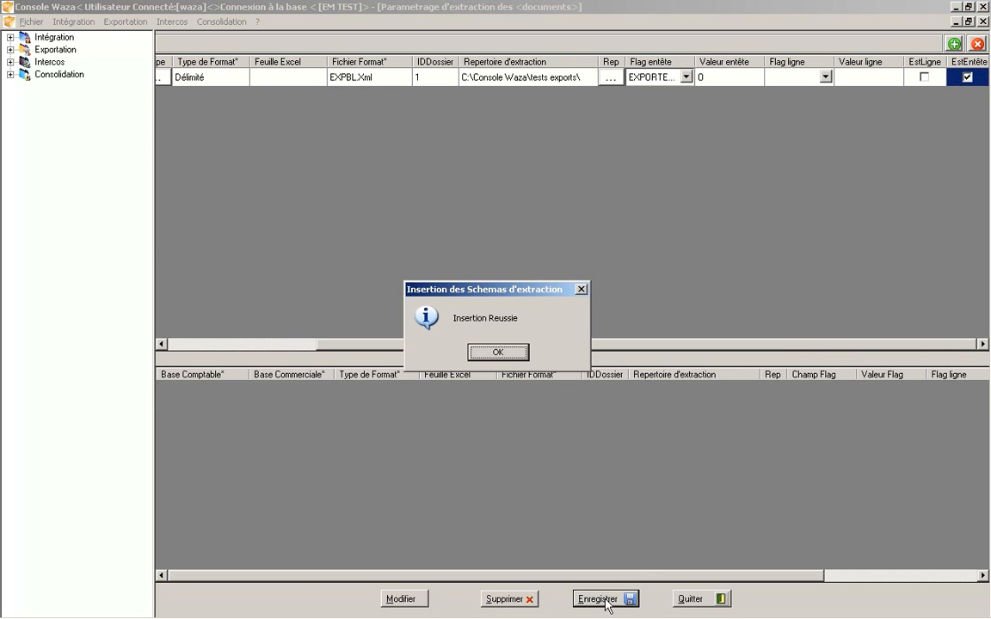
pyautogui.click(498, 352)
pyautogui.moveTo(493, 361); pyautogui.dragTo(0, 0)
# Open task scheduling and save a new activated task titled planification
pyautogui.click(16, 21)
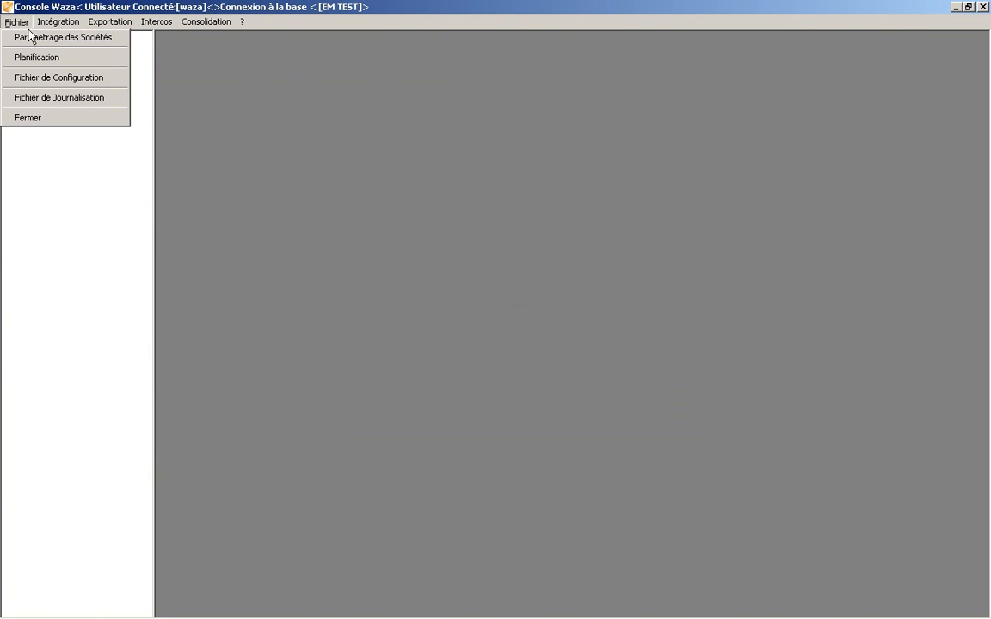
pyautogui.click(50, 58)
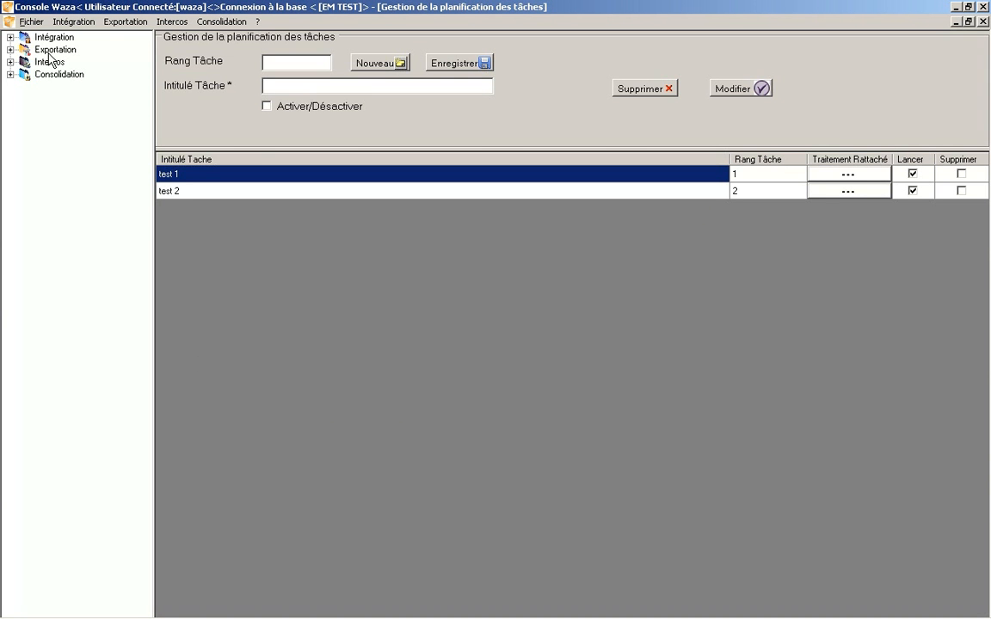
pyautogui.click(380, 63)
pyautogui.click(358, 85)
pyautogui.write('planification')
pyautogui.click(267, 106)
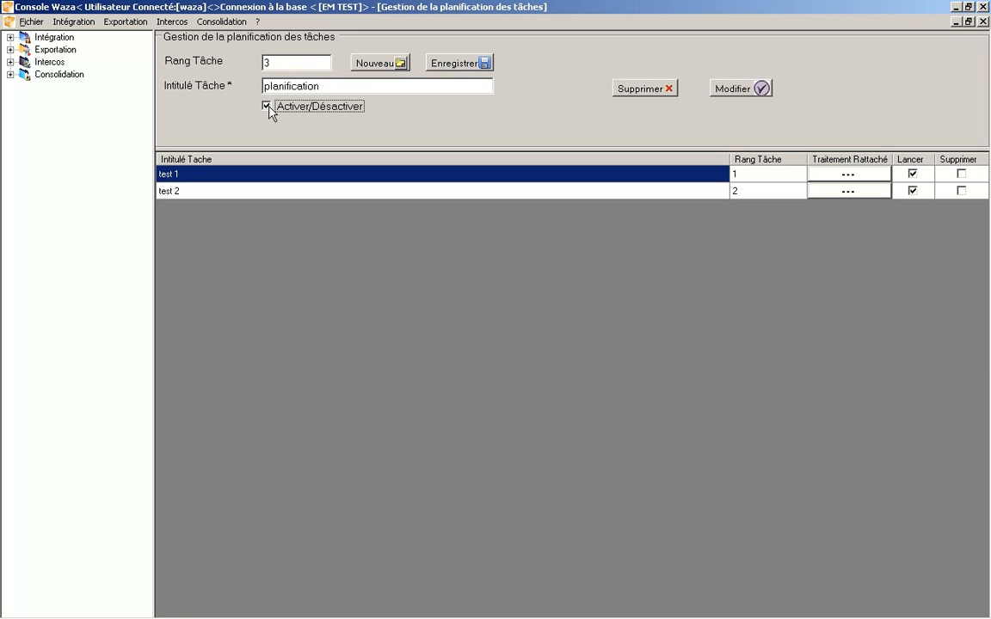
pyautogui.click(475, 65)
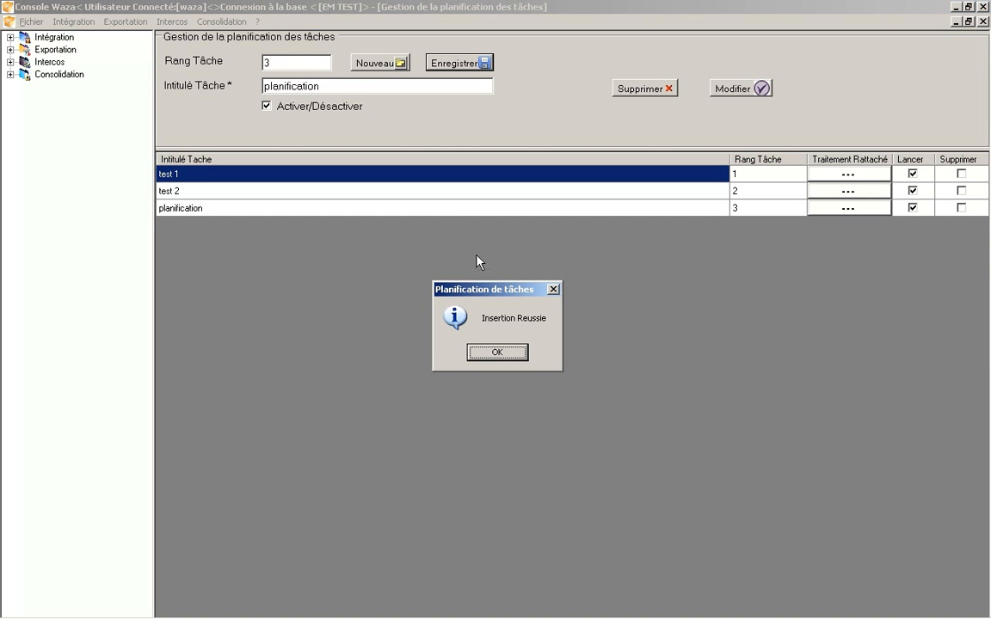
pyautogui.click(502, 353)
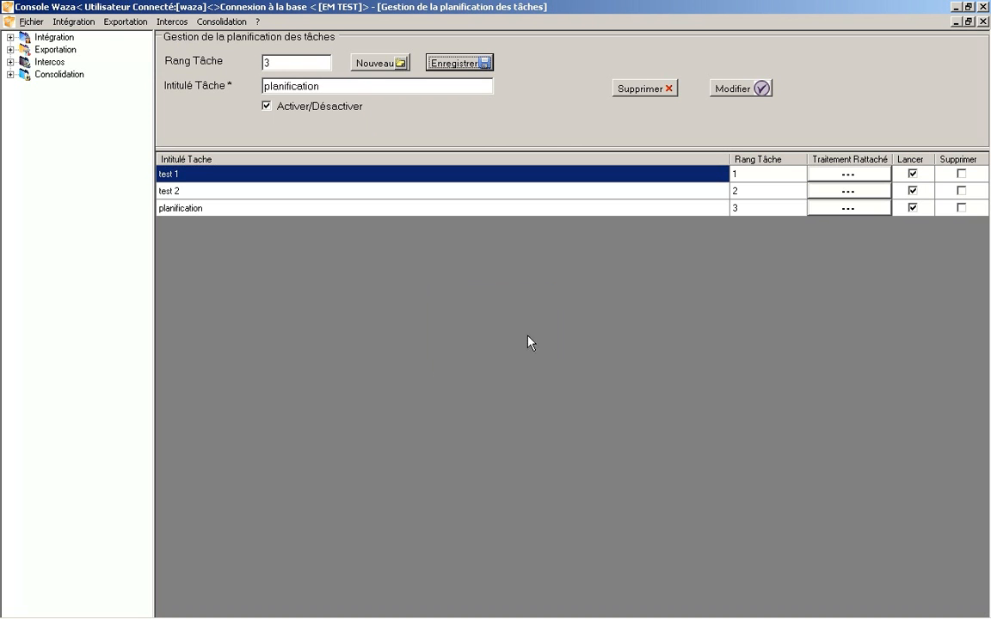
# Open the processing attached to the planification task and mark the Import Document Vente row of rank 1 as attached
pyautogui.click(848, 208)
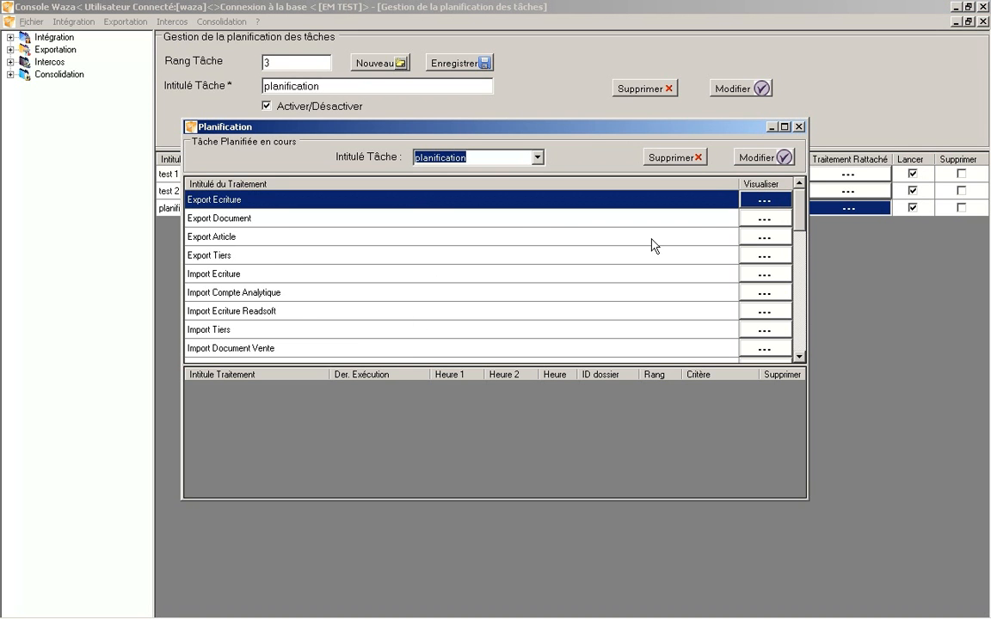
pyautogui.moveTo(802, 222)
pyautogui.mouseDown()
pyautogui.moveTo(799, 316)
pyautogui.moveTo(799, 234)
pyautogui.mouseUp()
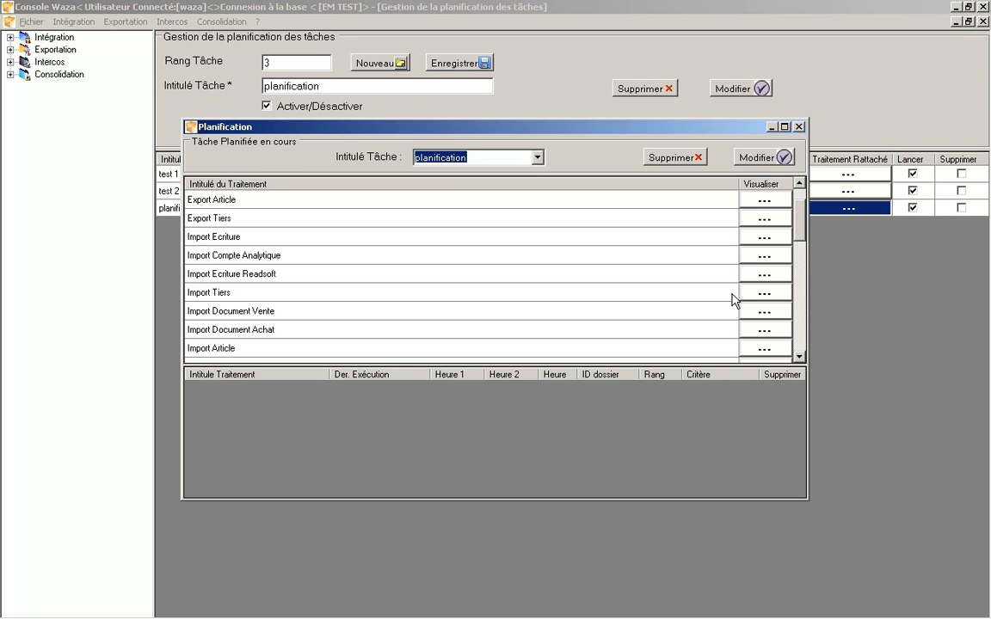
pyautogui.click(763, 315)
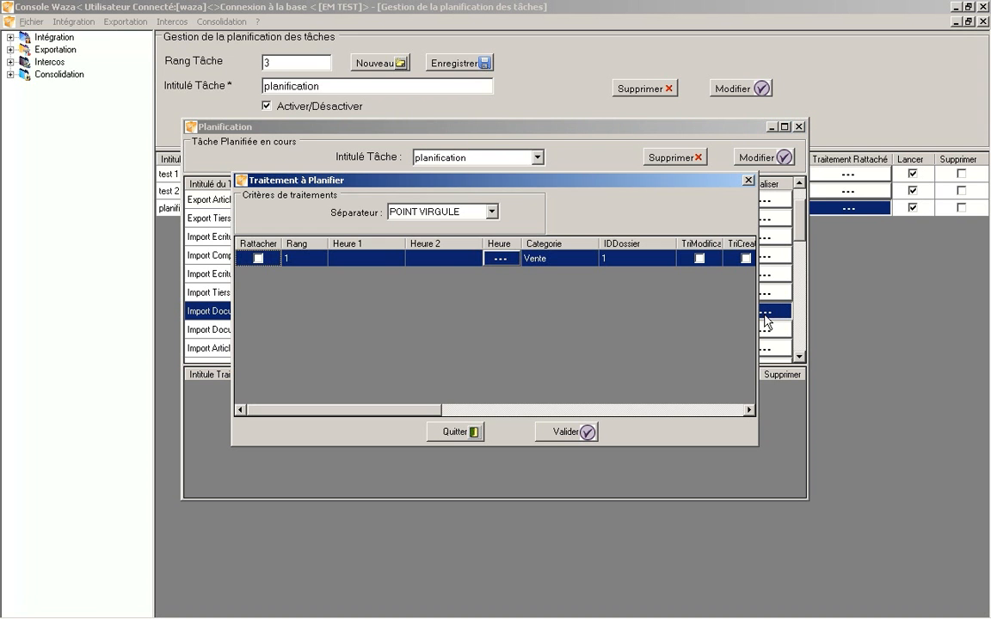
pyautogui.click(259, 259)
# Set the end time of the Import Document Vente processing to 16:20:50, keeping the proposed start time
pyautogui.click(500, 258)
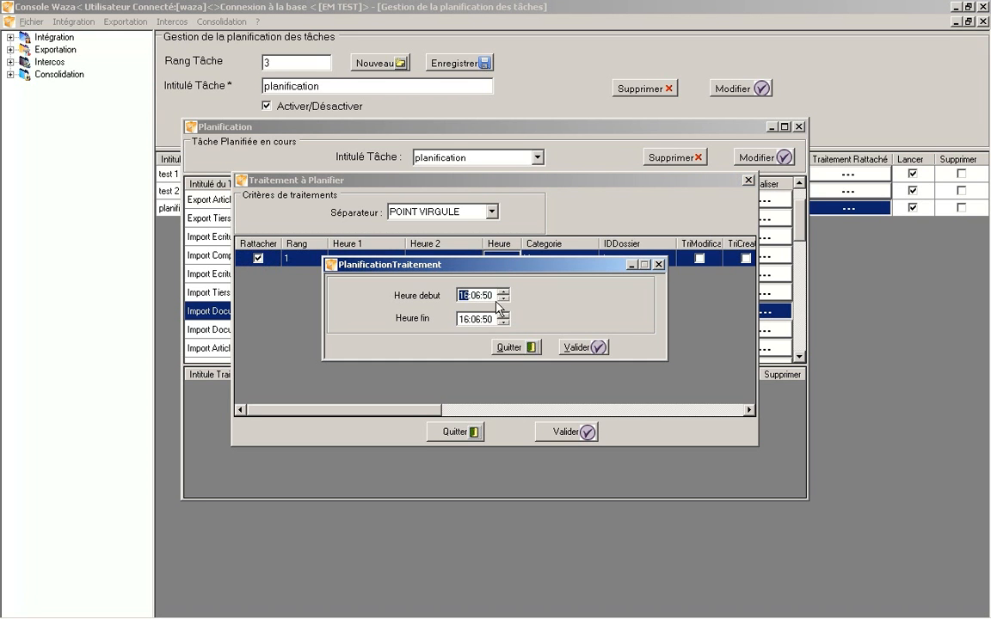
pyautogui.click(476, 319)
pyautogui.press('Tab')
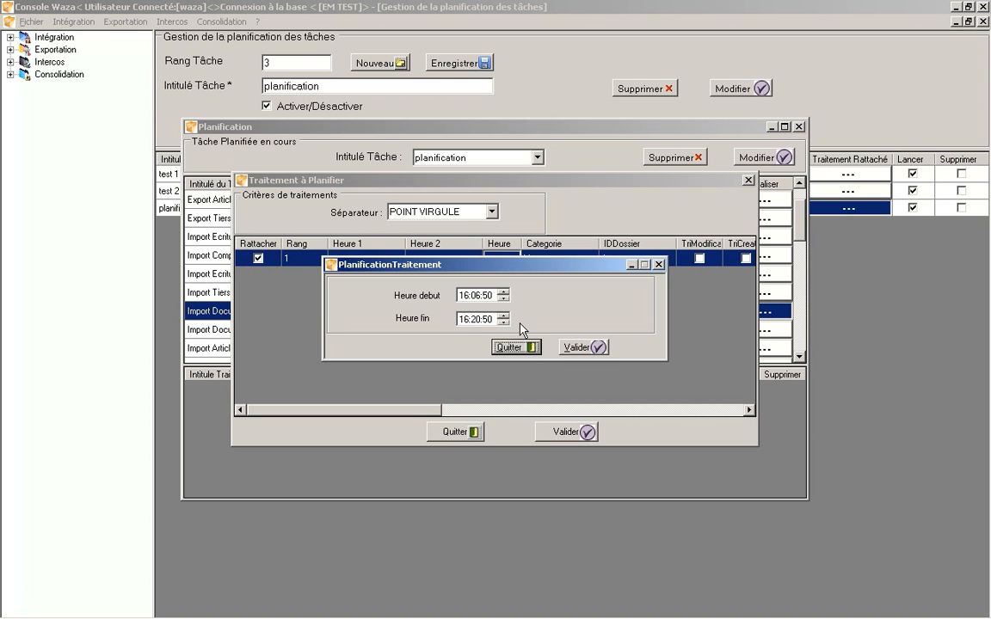
pyautogui.click(574, 347)
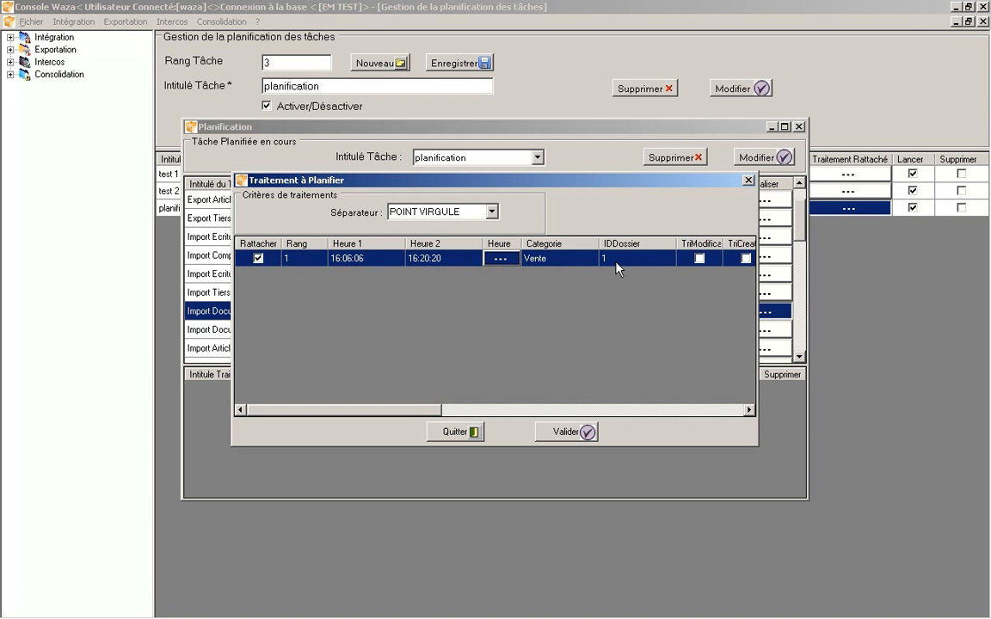
# Validate the attachment of the Import Document Vente processing and save the changes to the planification task
pyautogui.click(551, 430)
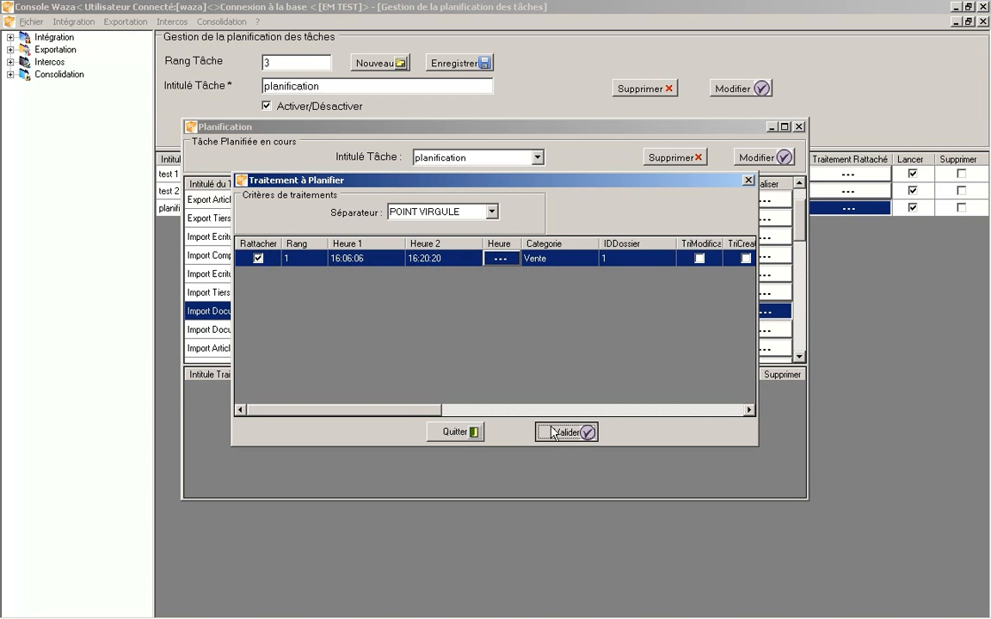
pyautogui.click(465, 439)
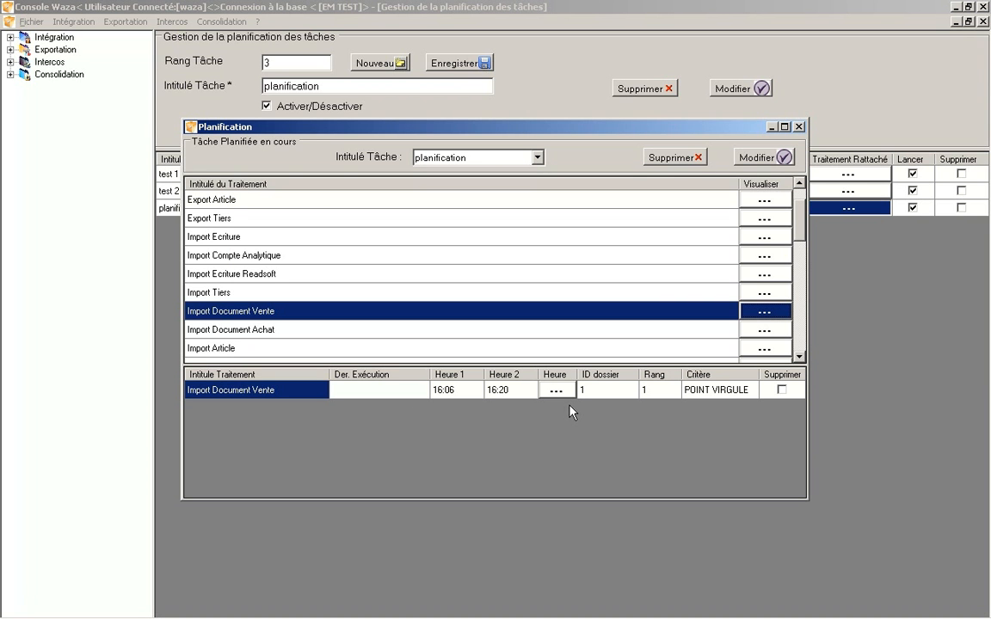
pyautogui.click(784, 158)
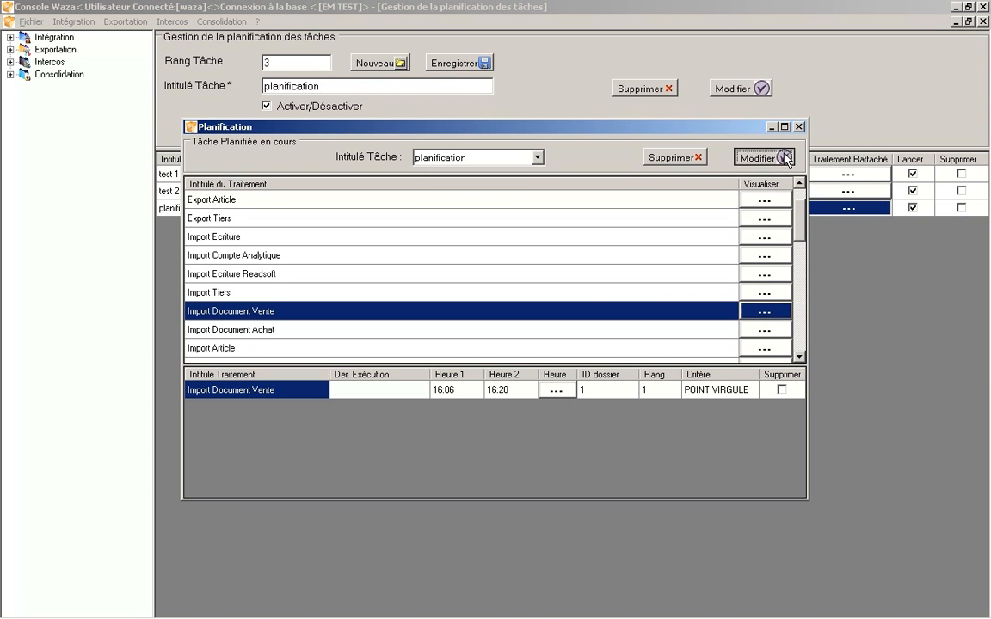
pyautogui.click(499, 352)
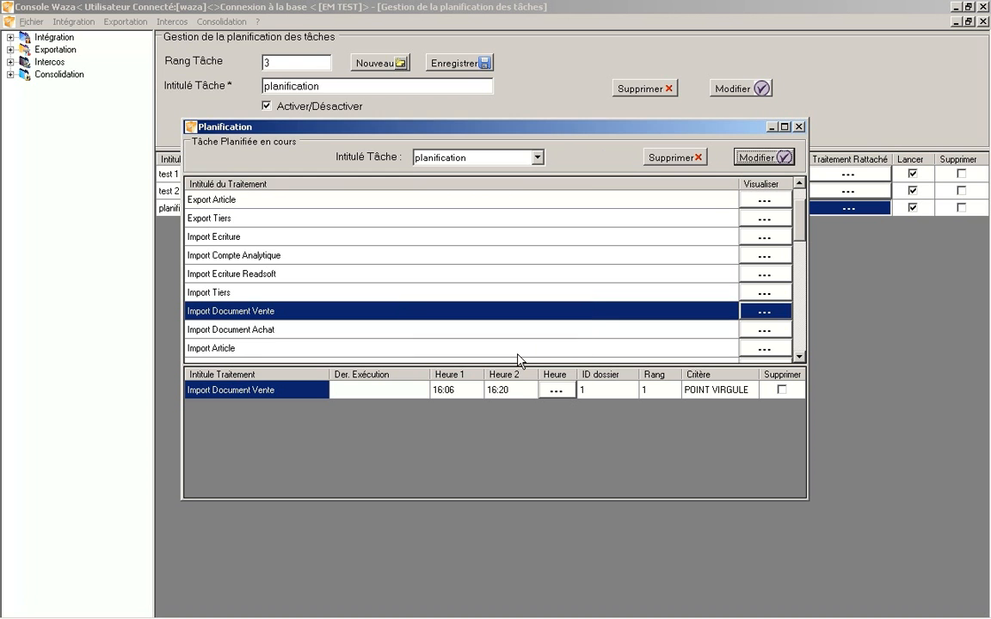